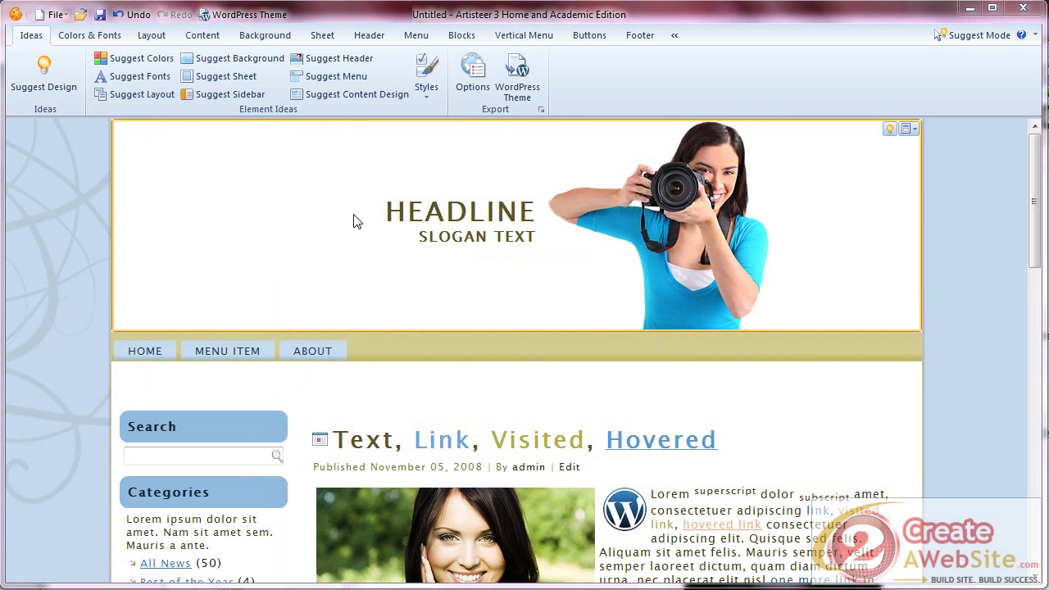
Generate suggested designs repeatedly until a pink one with a flower logo and peach background appears
left_click(42, 80)
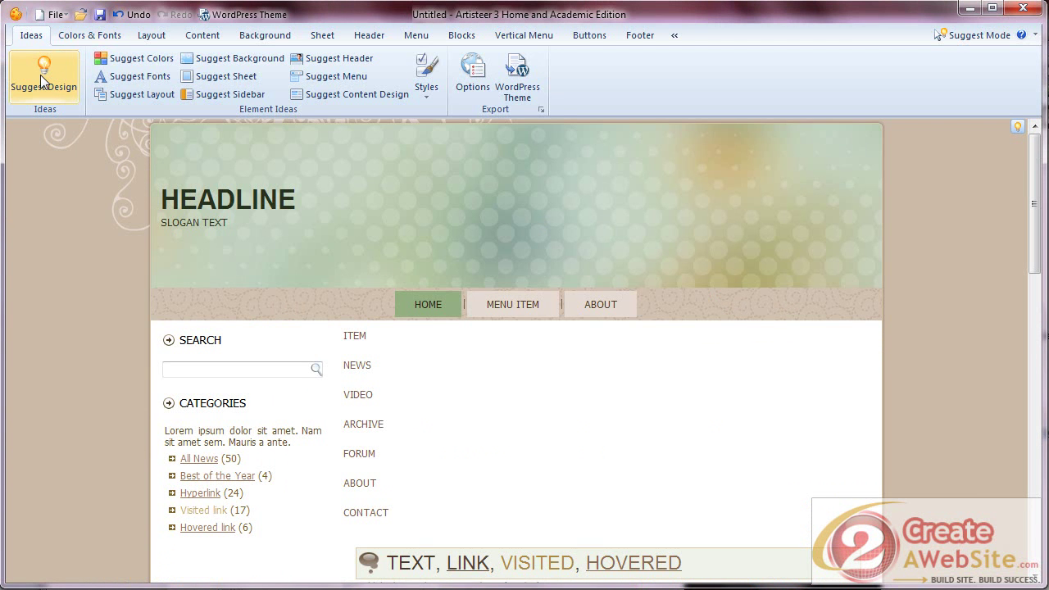
left_click(43, 80)
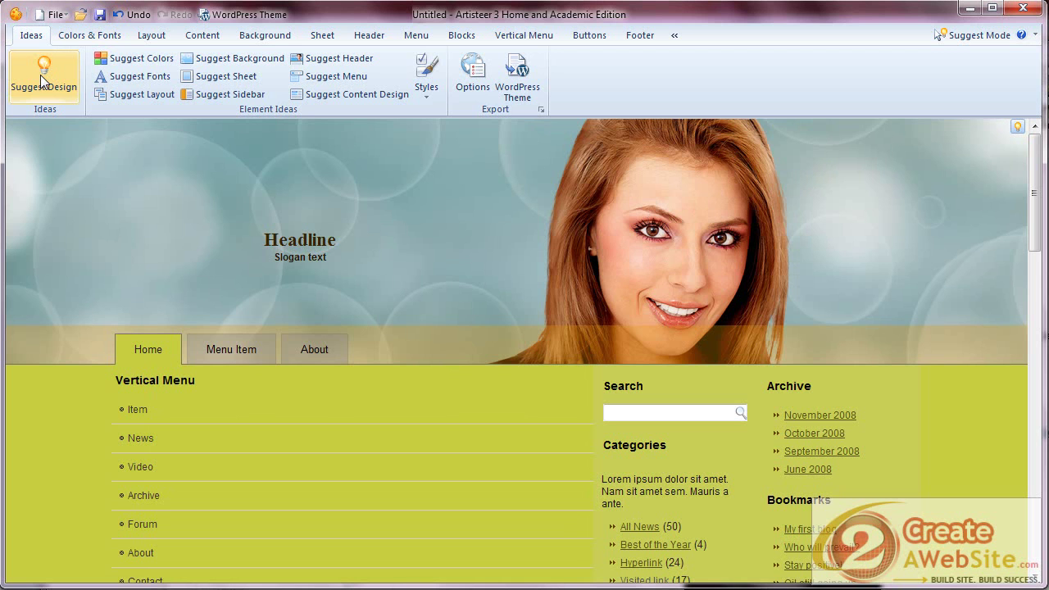
left_click(41, 79)
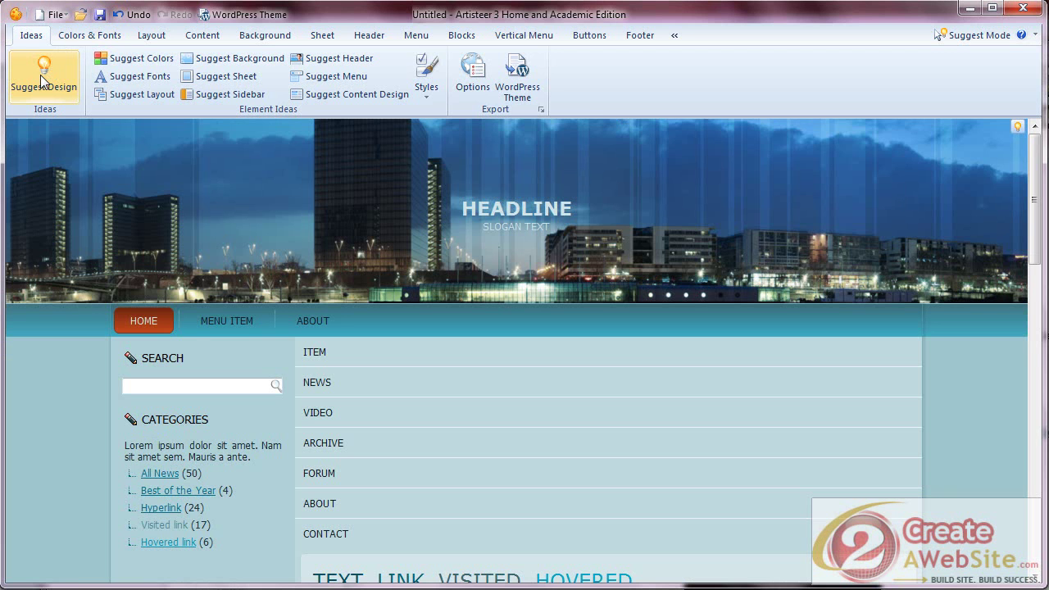
left_click(43, 80)
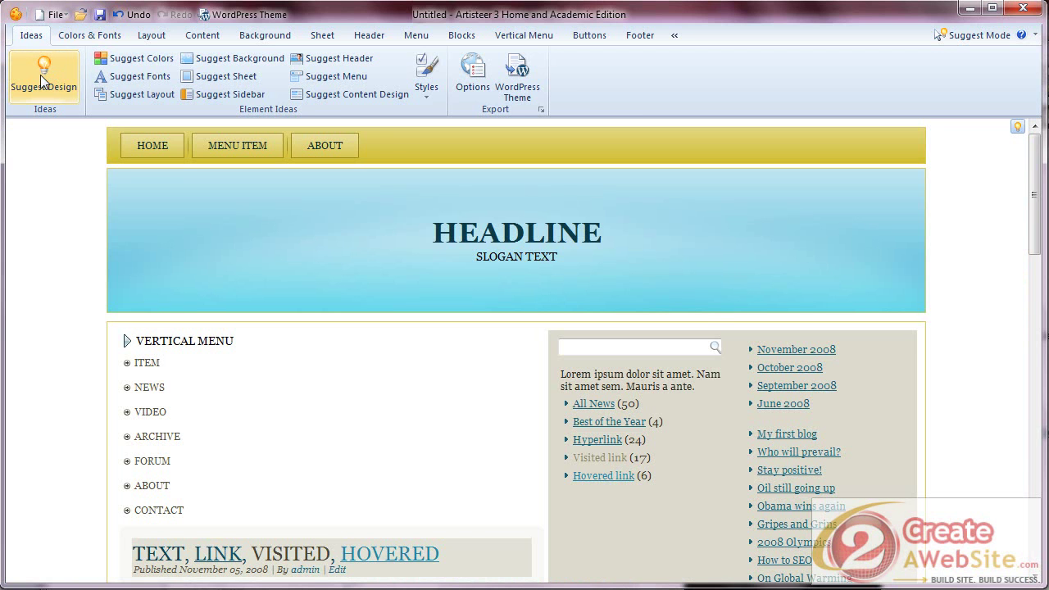
left_click(42, 79)
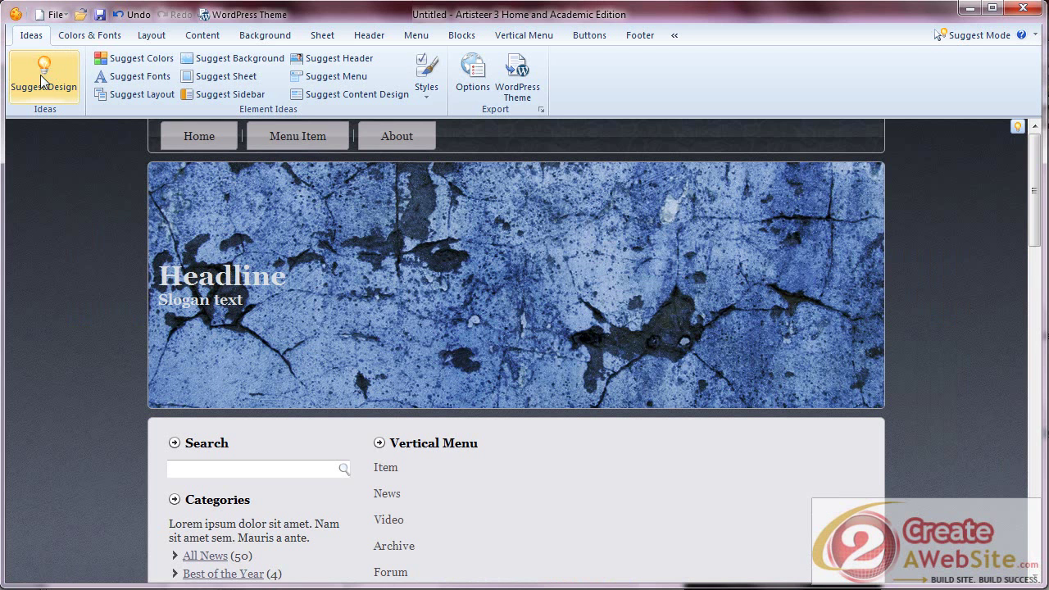
left_click(41, 80)
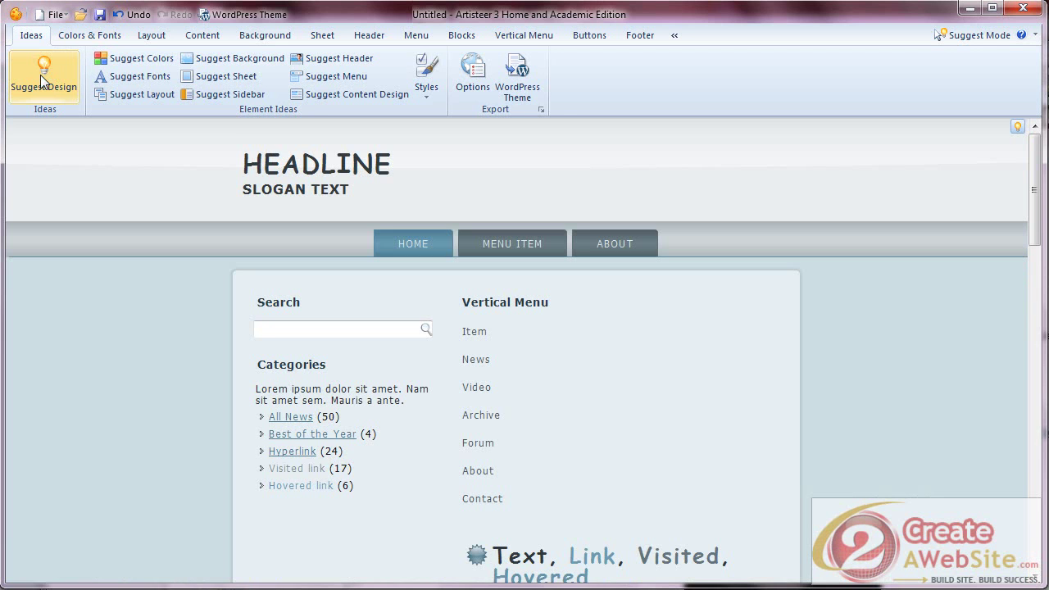
left_click(42, 79)
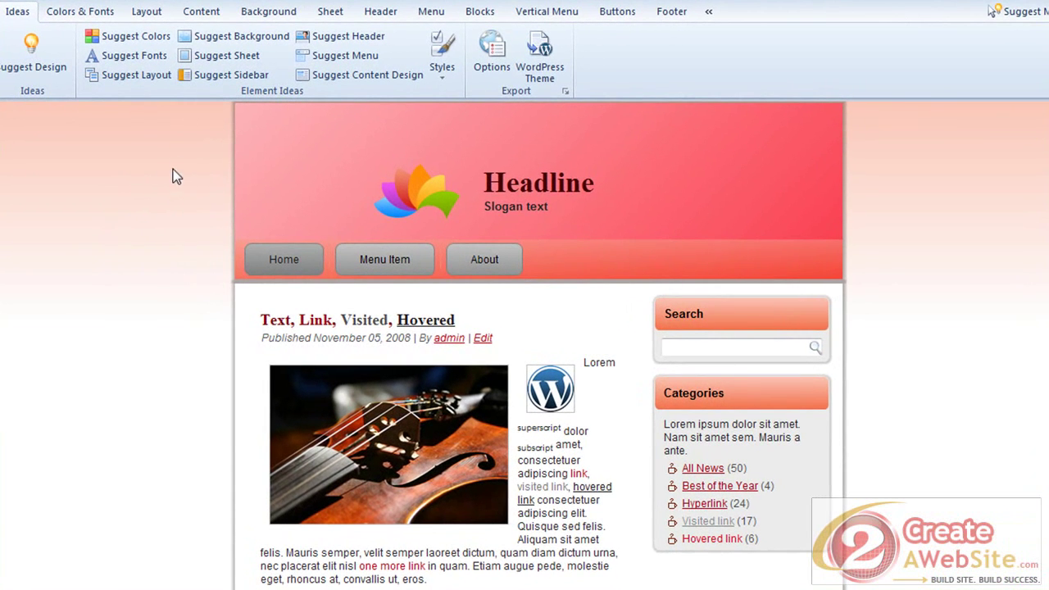
Set the page sheet width to 900 pixels
left_click(145, 12)
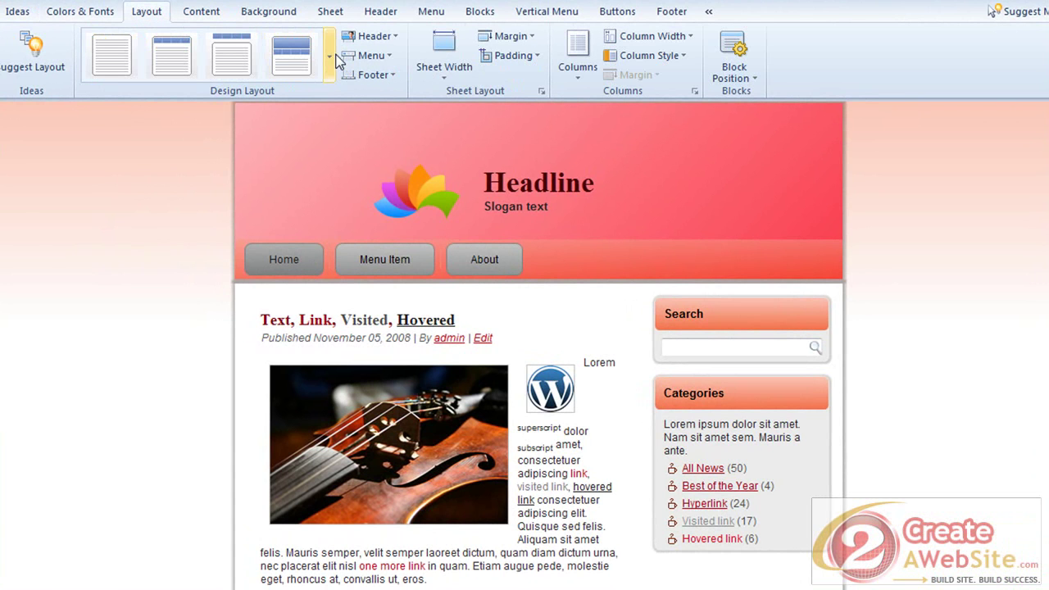
left_click(443, 64)
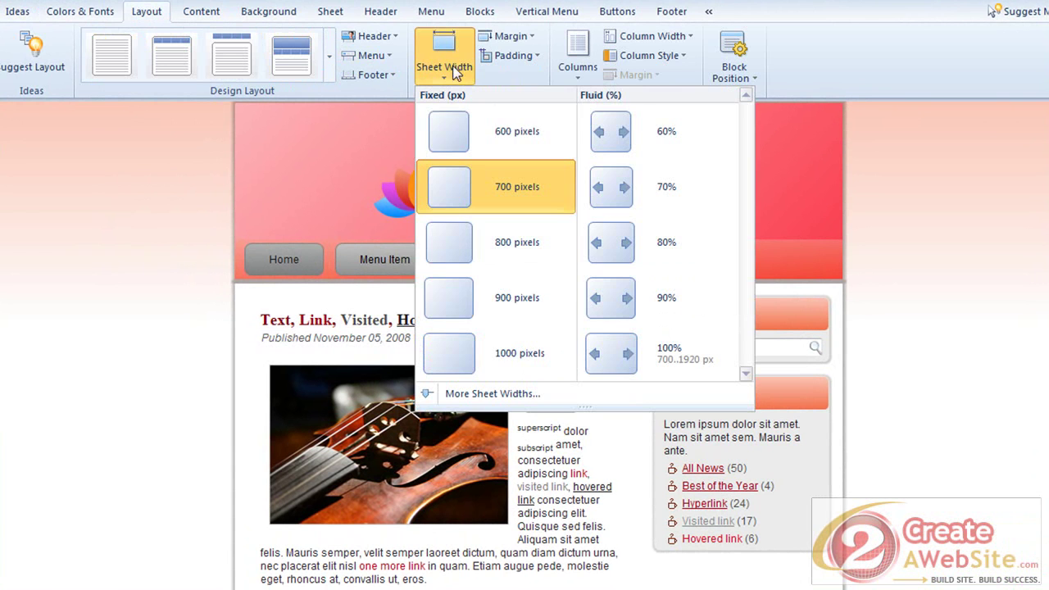
left_click(519, 297)
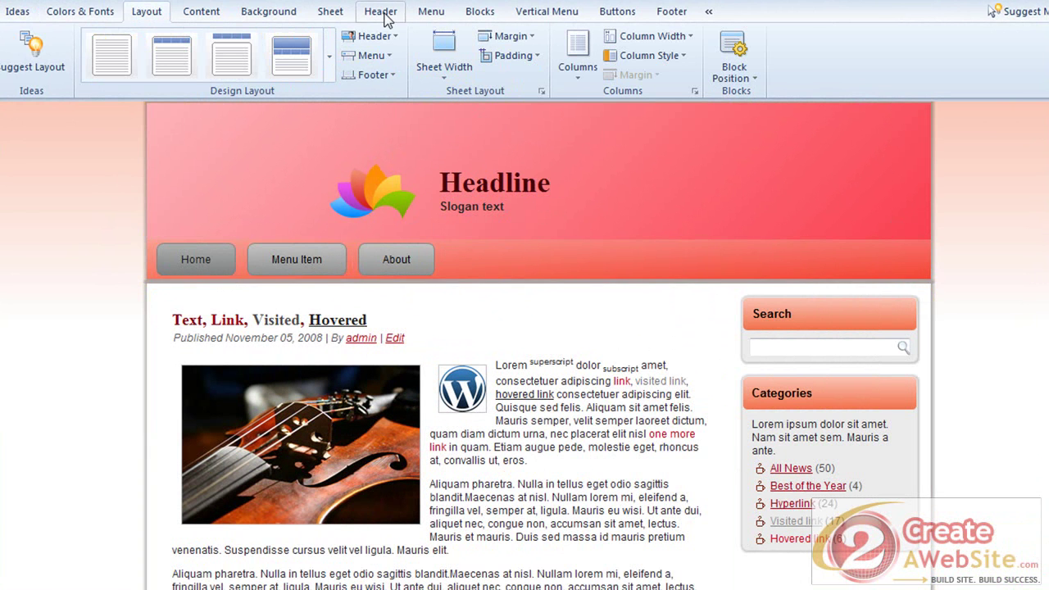
Replace the header's flower logo with the smiling sporty couple photo from the Sport gallery
left_click(380, 11)
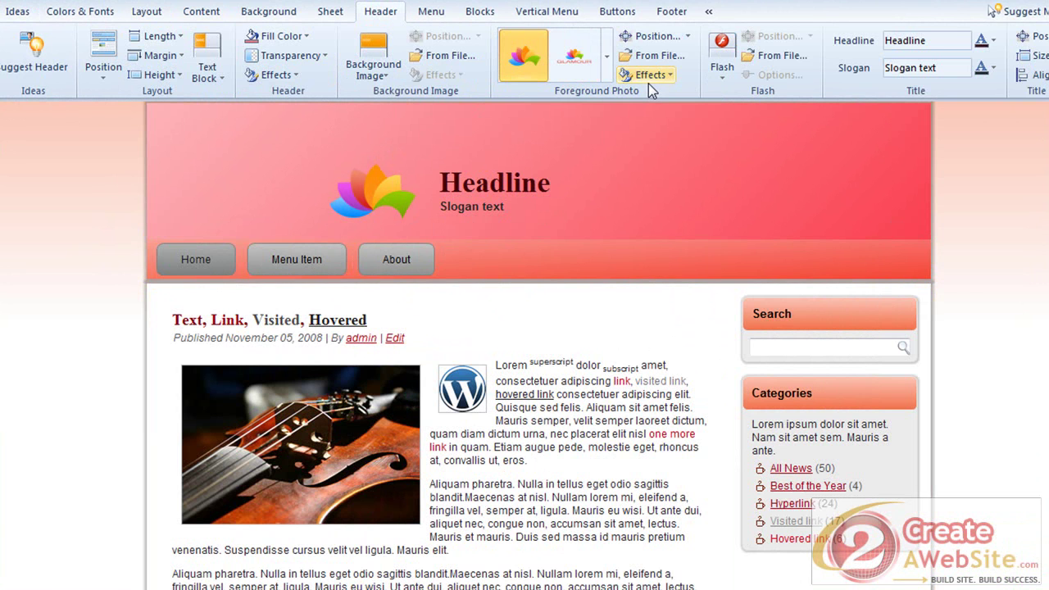
left_click(606, 56)
left_click_drag(706, 292, 730, 182)
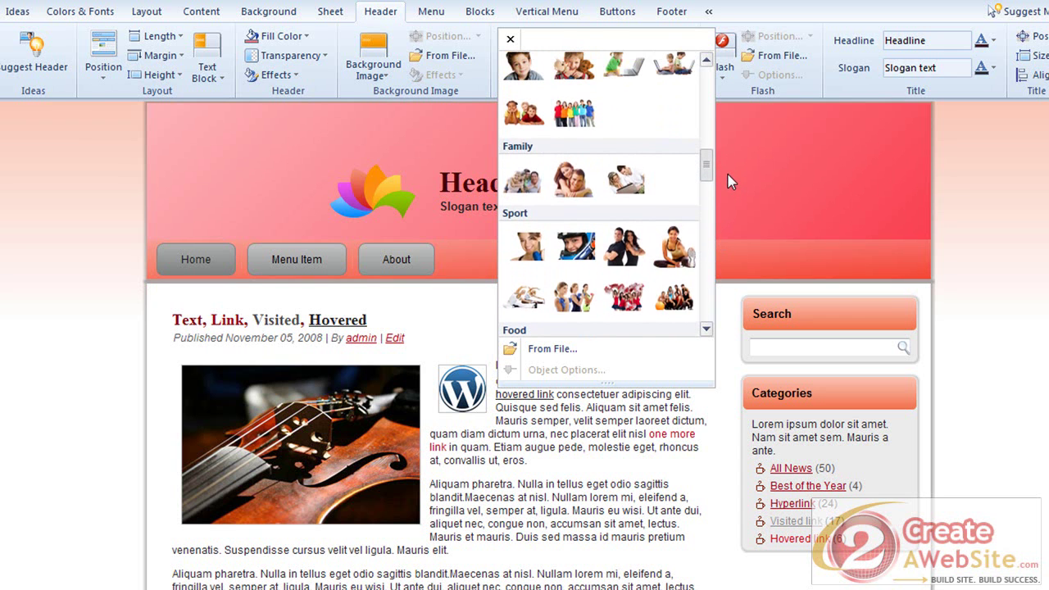
left_click(625, 246)
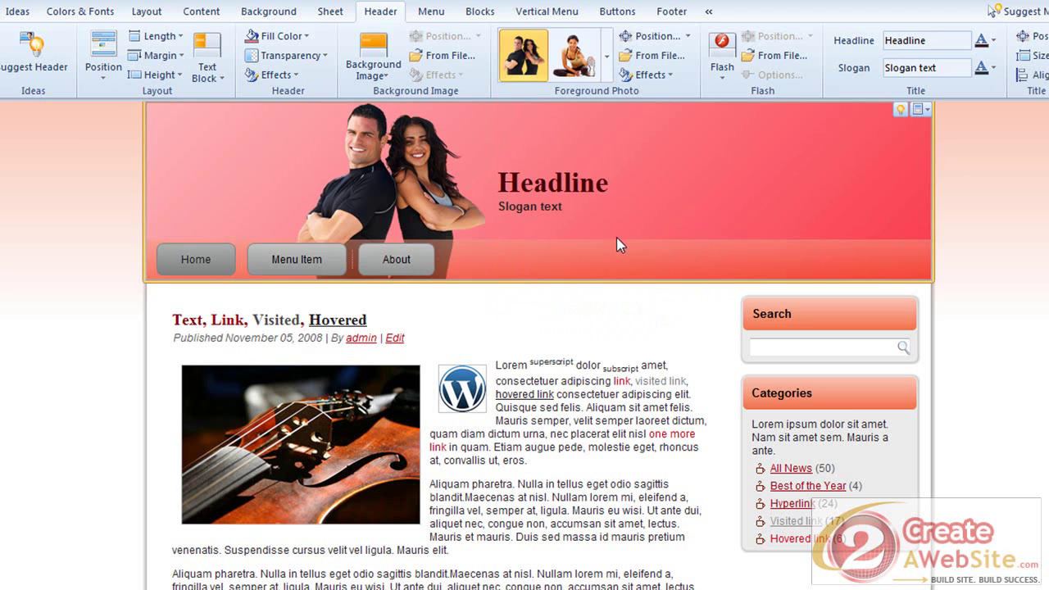
left_click(470, 307)
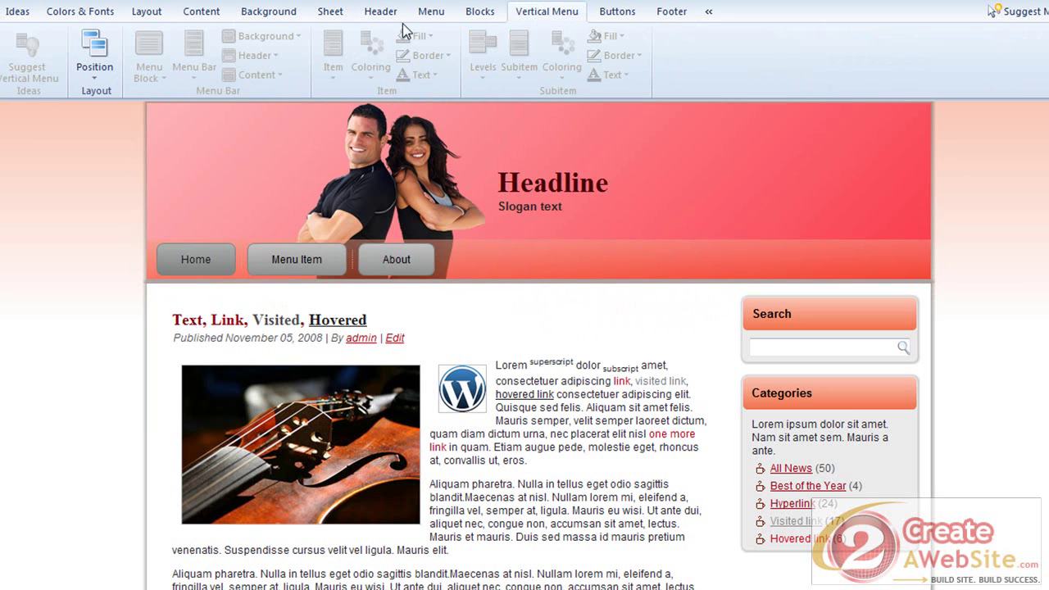
Try Menu Styles gallery options, settling on small grey tabs on an orange-red bar
left_click(429, 12)
left_click(431, 65)
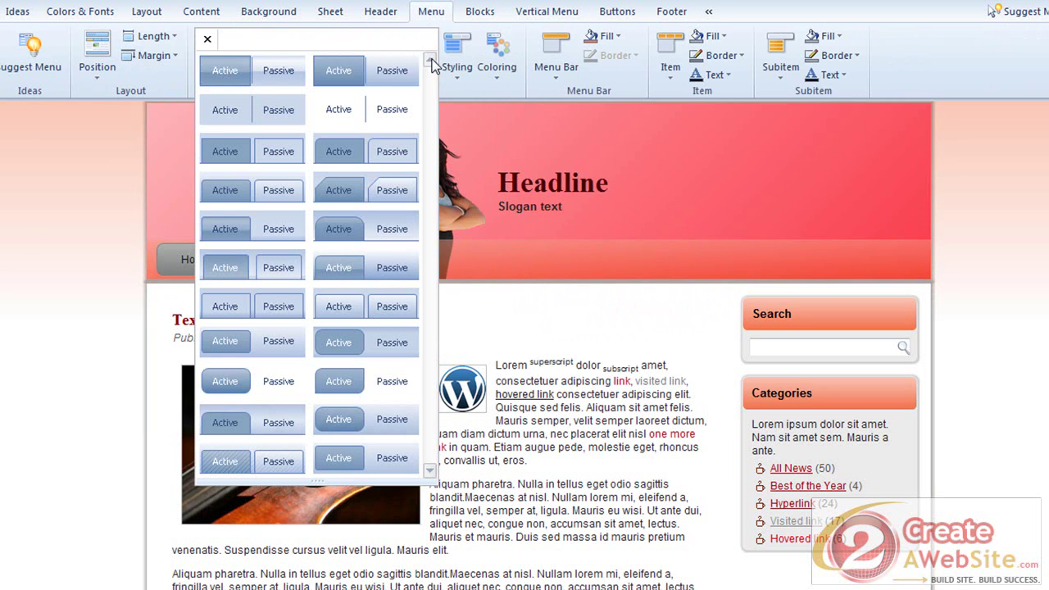
left_click(397, 159)
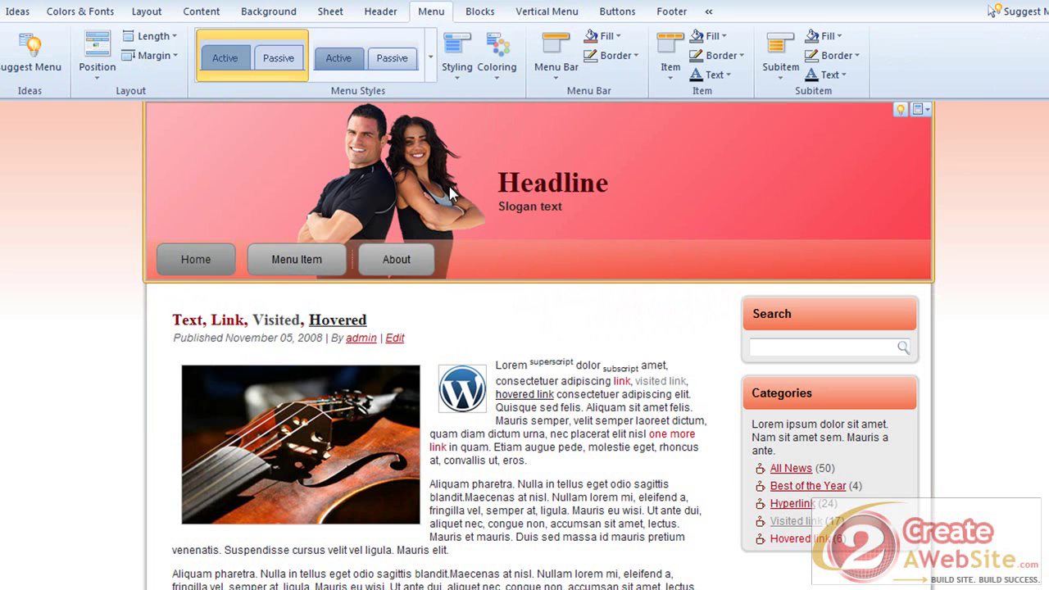
left_click(430, 66)
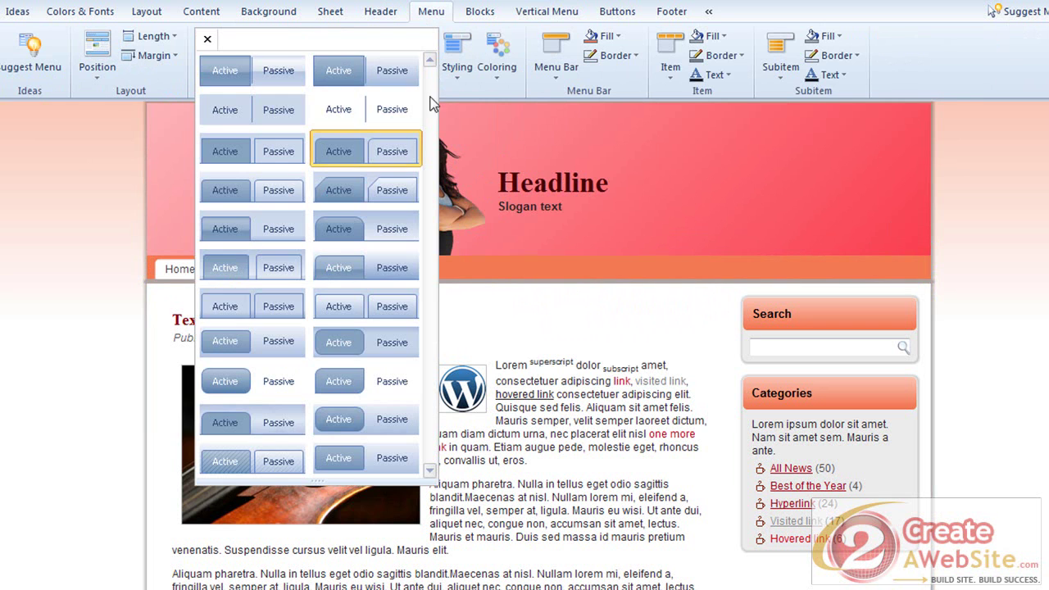
left_click(274, 305)
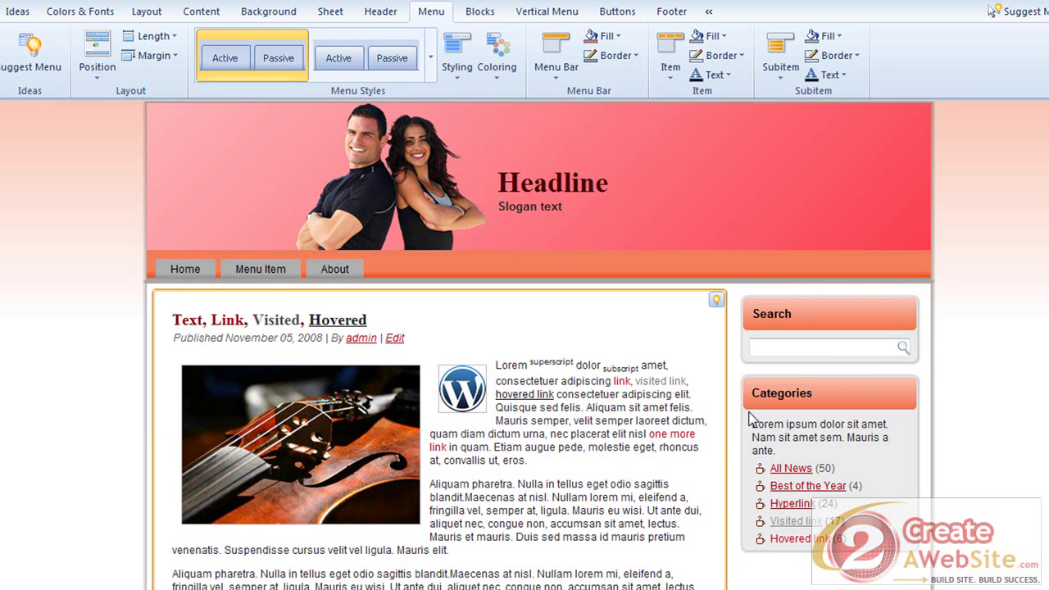
Export the design as a zipped WordPress theme named 'Couple' to the Desktop
left_click(17, 11)
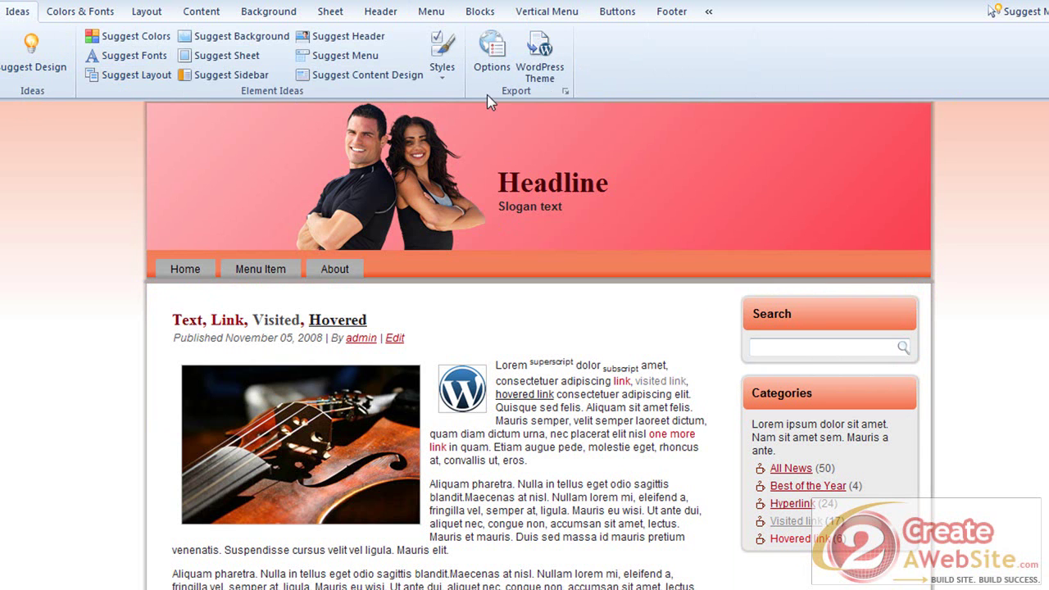
left_click(541, 54)
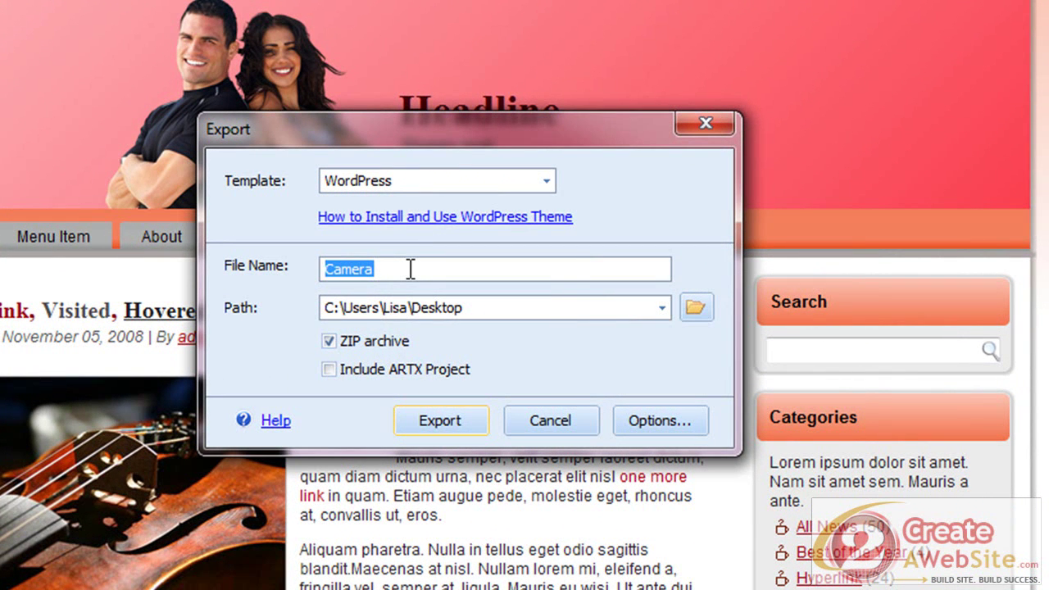
type("Couple")
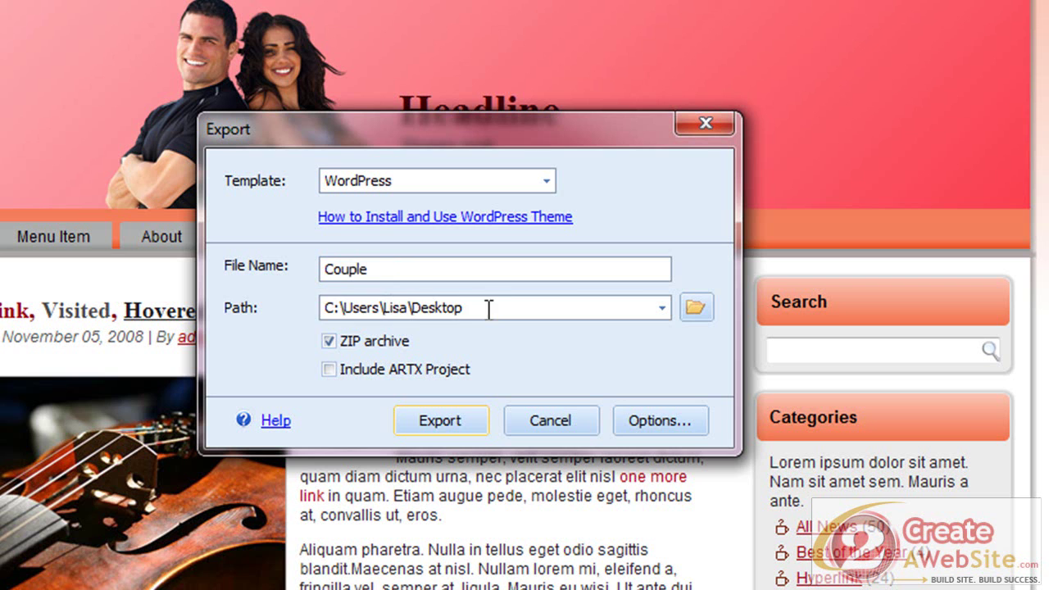
left_click_drag(486, 306, 322, 306)
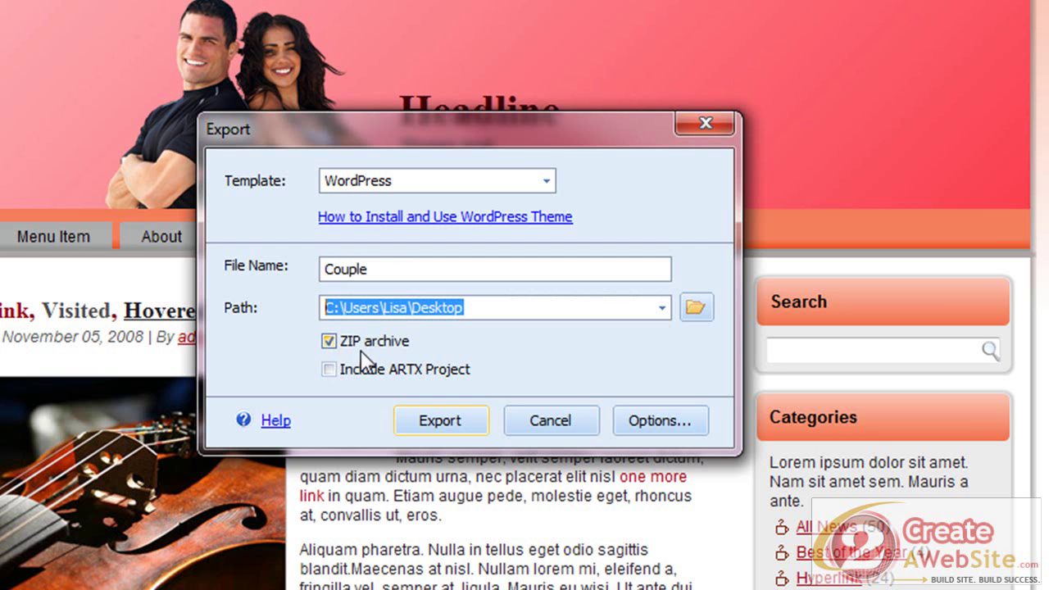
left_click(441, 420)
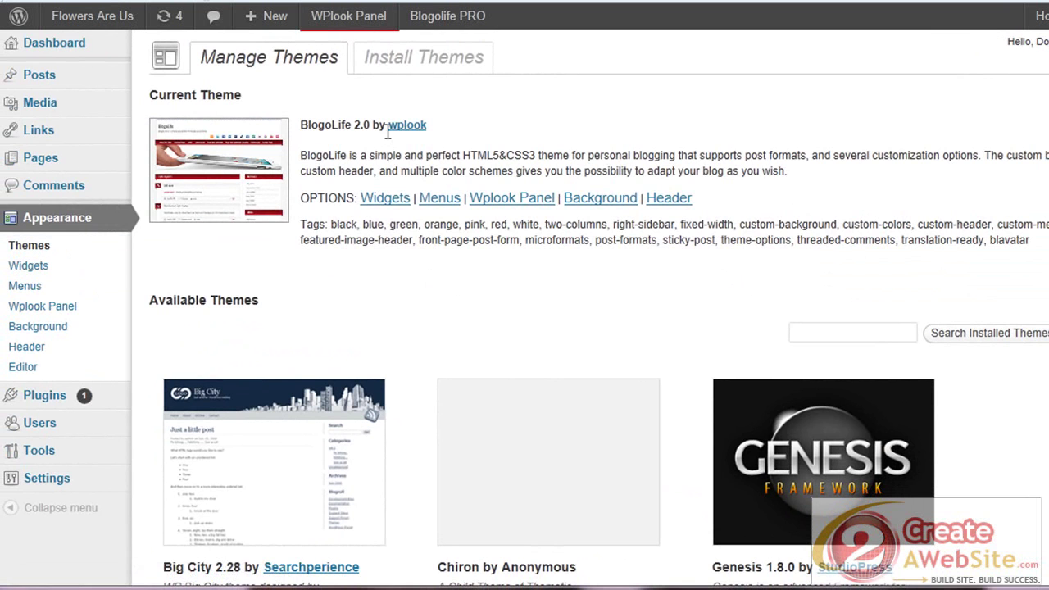
On the Install Themes upload page, choose Couple.zip from the Desktop
left_click(407, 64)
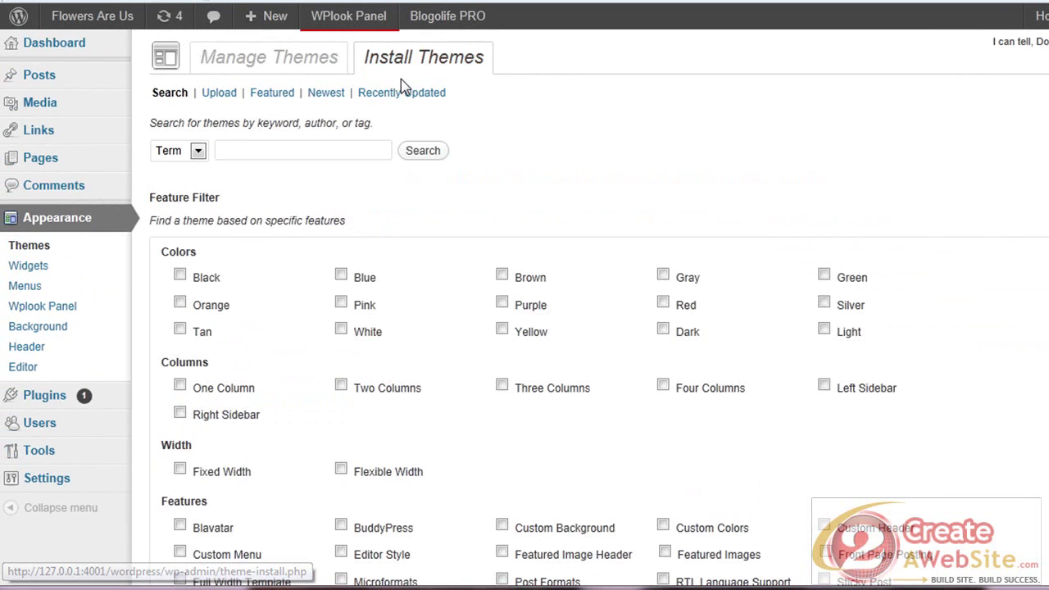
left_click(217, 93)
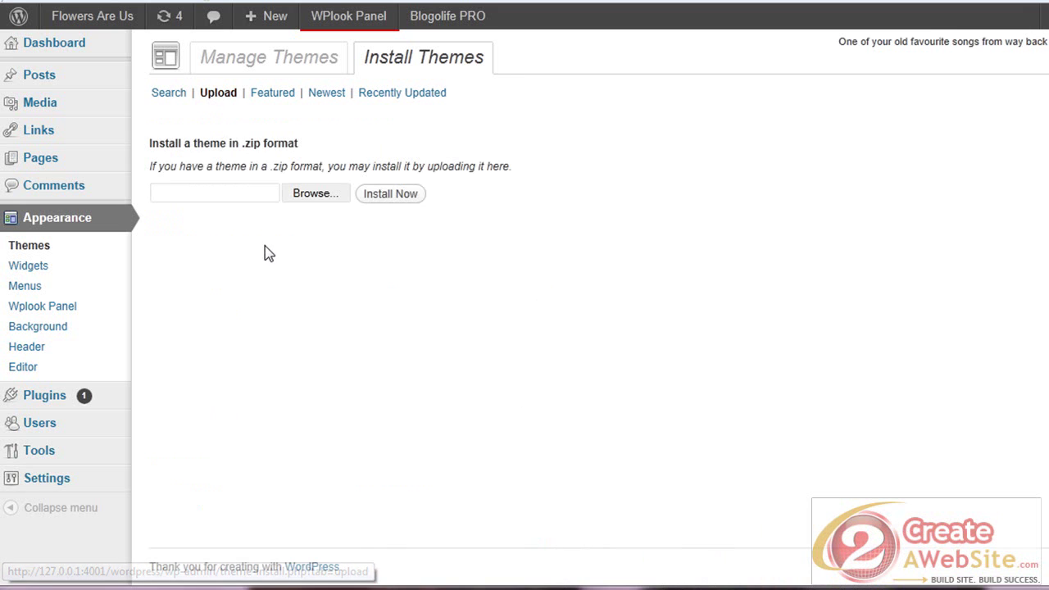
left_click(312, 195)
left_click(66, 56)
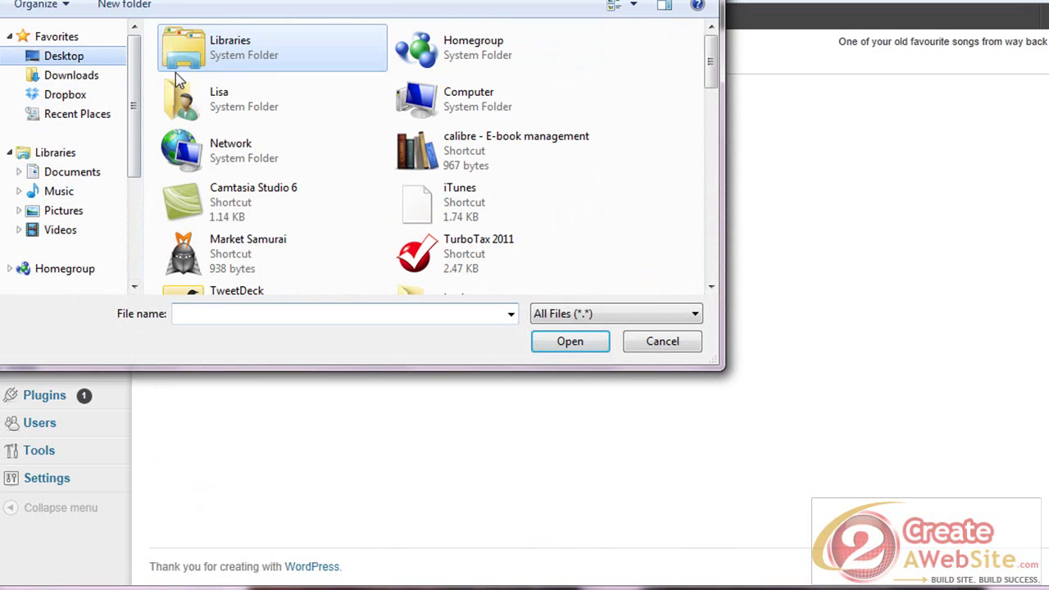
left_click_drag(712, 77, 736, 199)
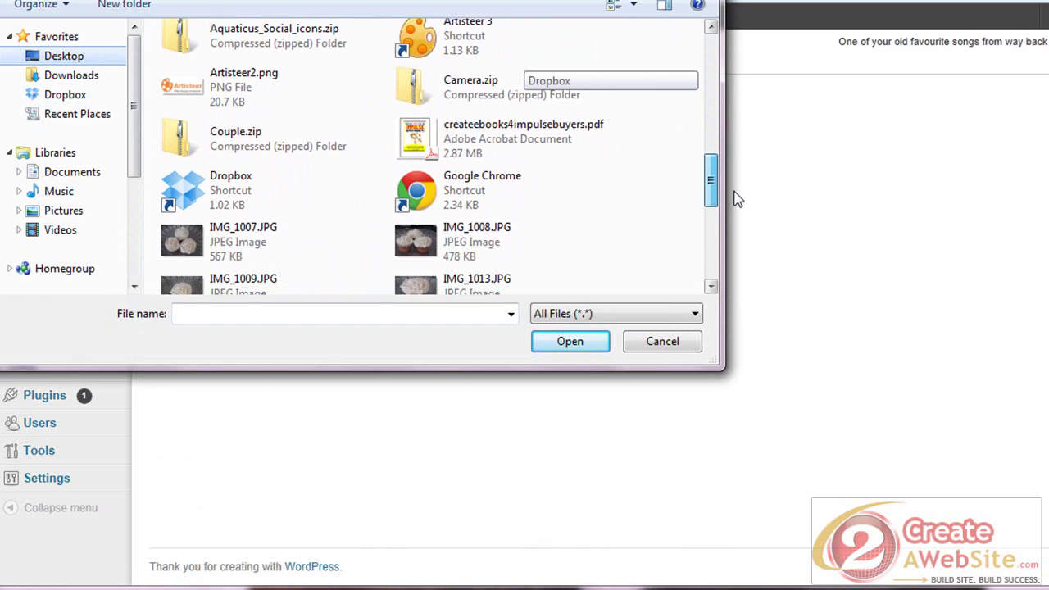
double_click(244, 156)
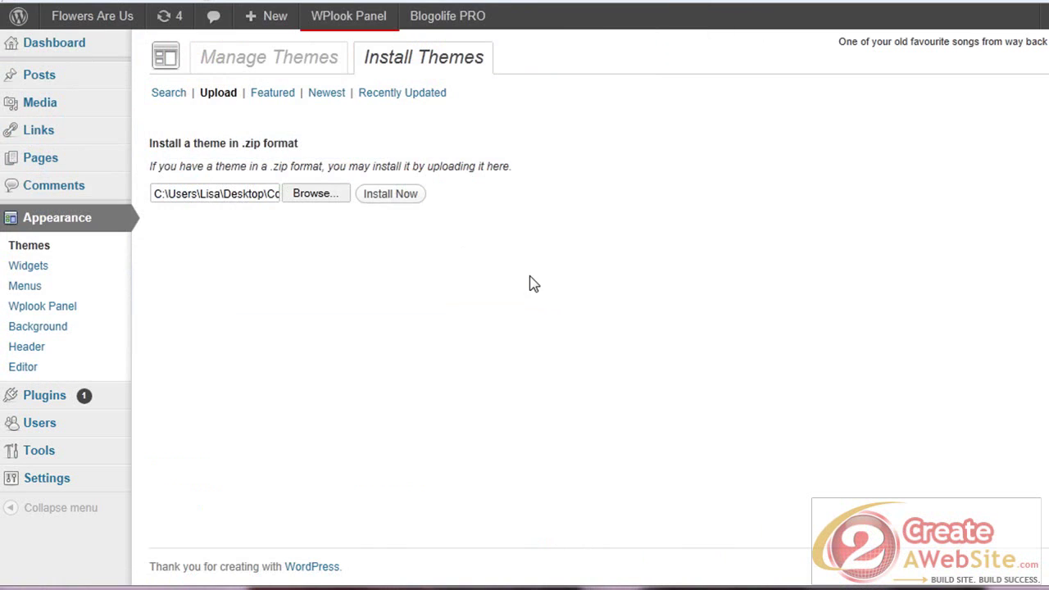
Install the uploaded Couple theme and scroll through its preview
left_click(386, 195)
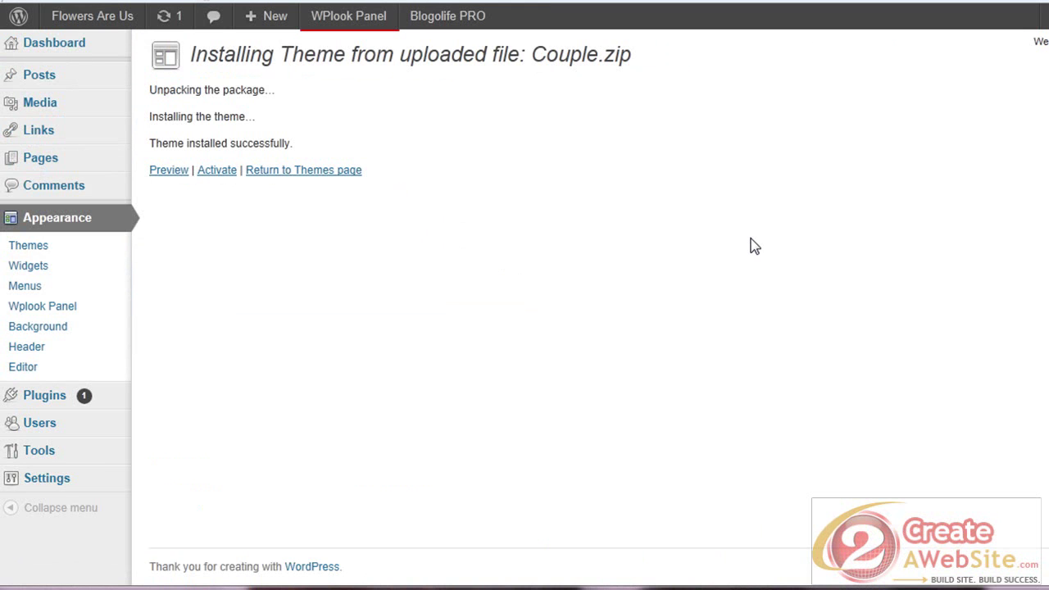
left_click(169, 170)
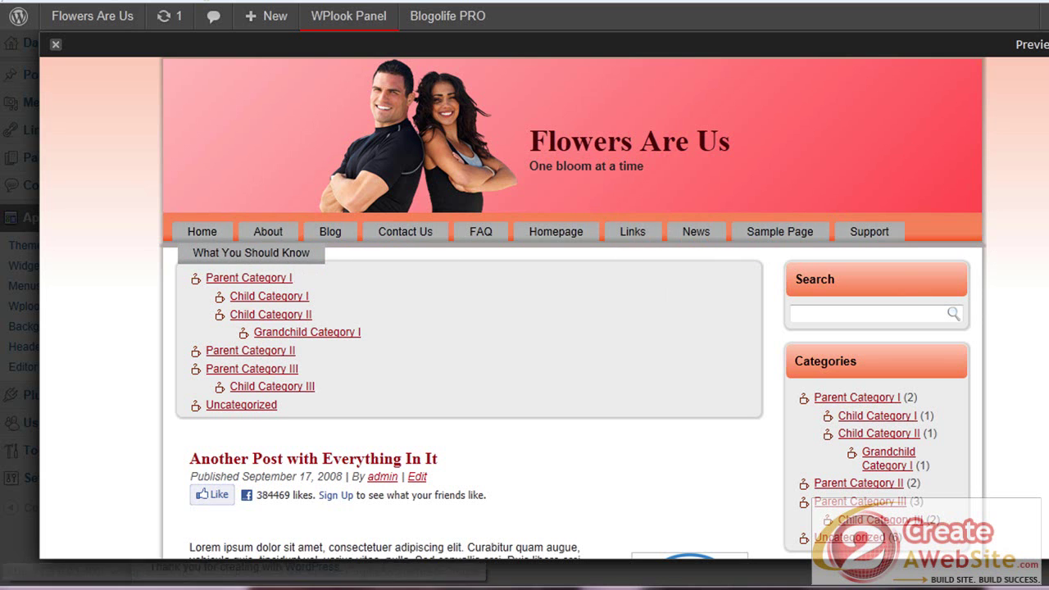
scroll(572, 308, "down", 15)
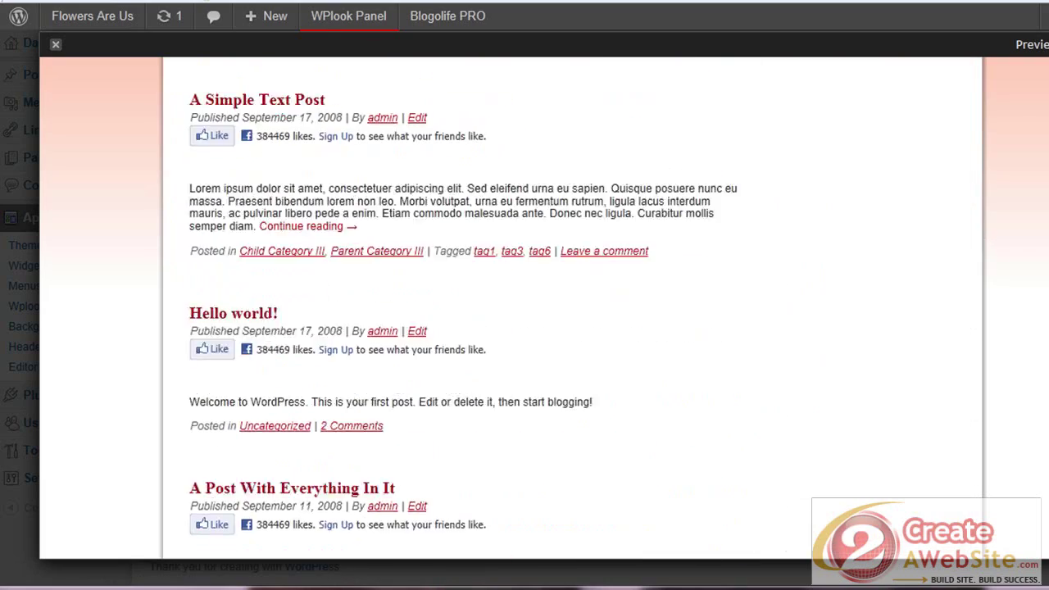
scroll(573, 307, "down", 10)
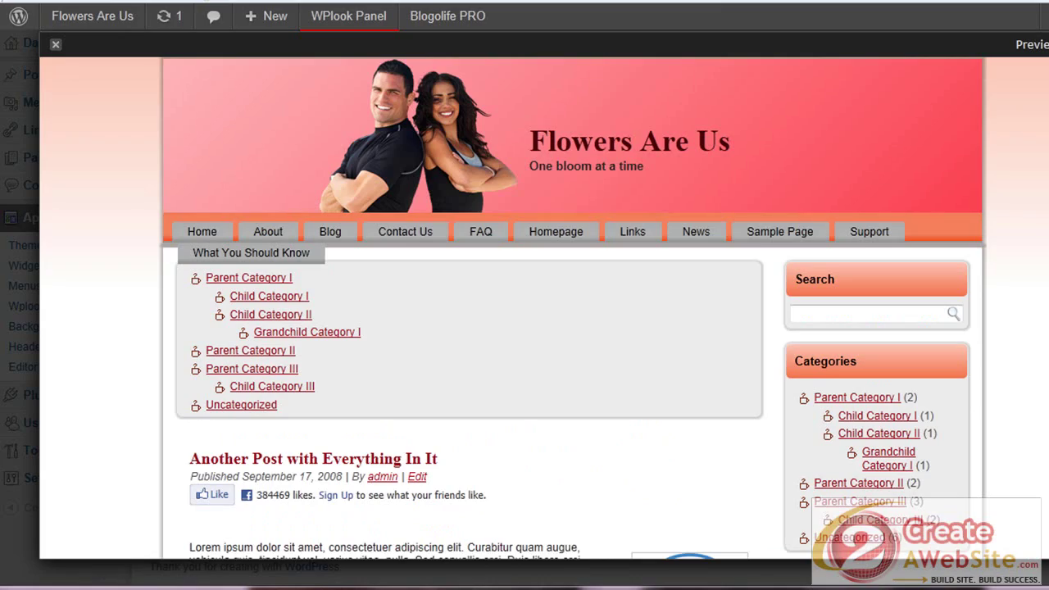
left_click(55, 45)
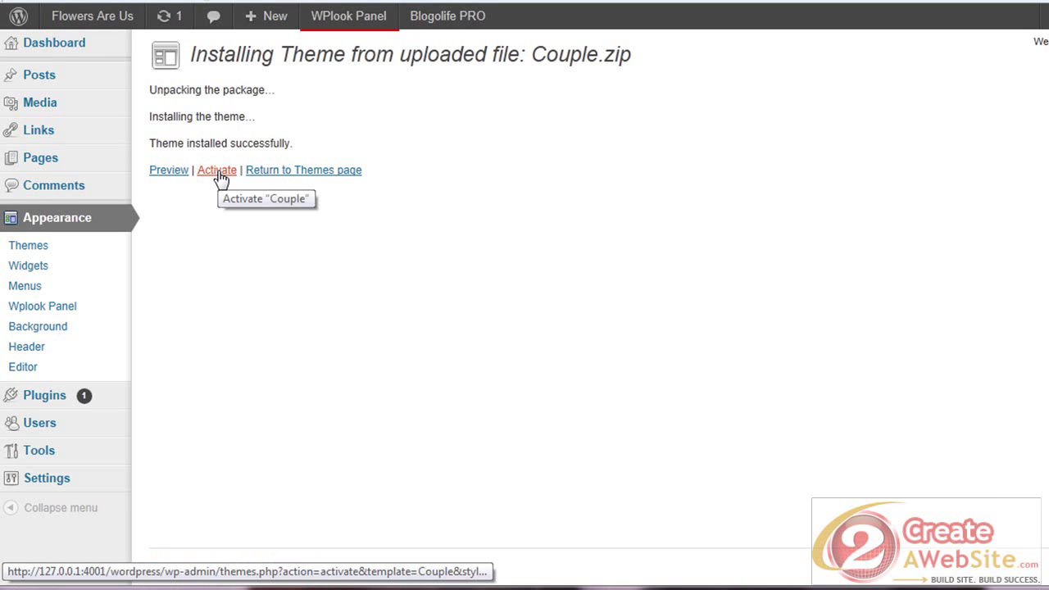
Activate the Couple theme, check the pink live site, and return to the Dashboard
left_click(216, 170)
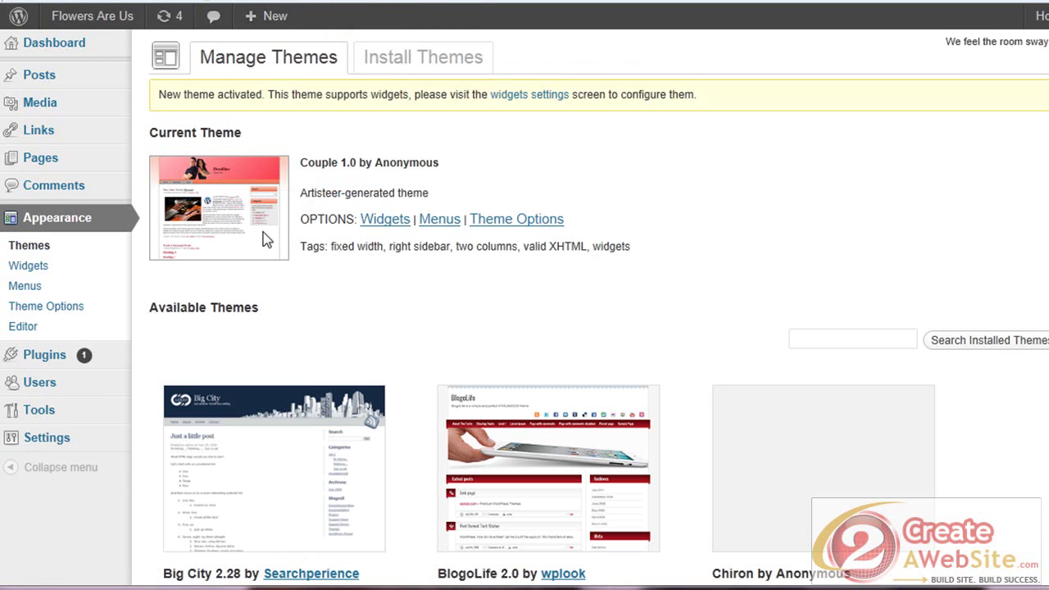
left_click(108, 25)
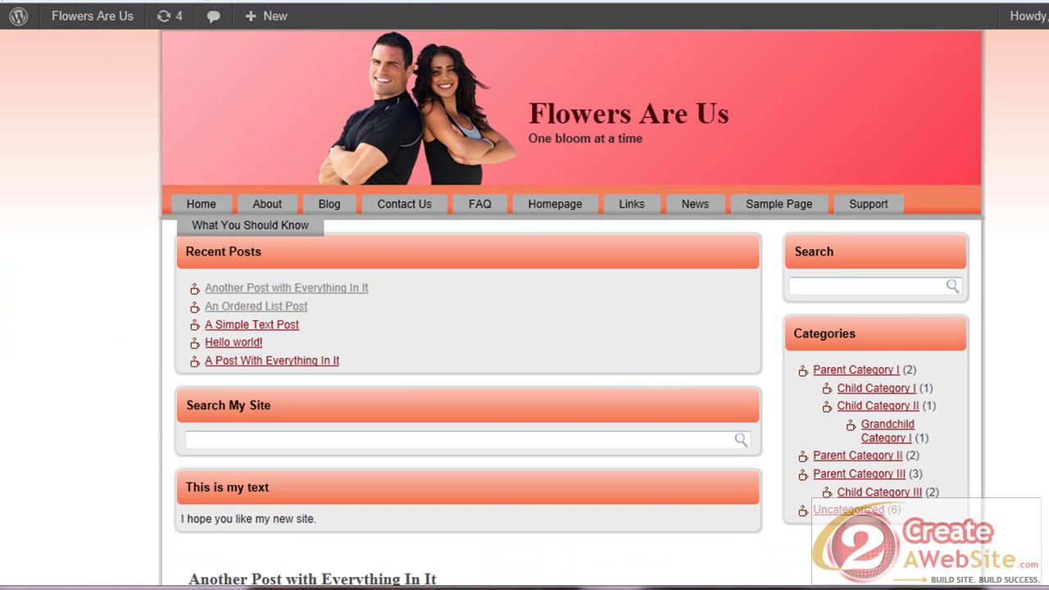
scroll(571, 307, "down", 9)
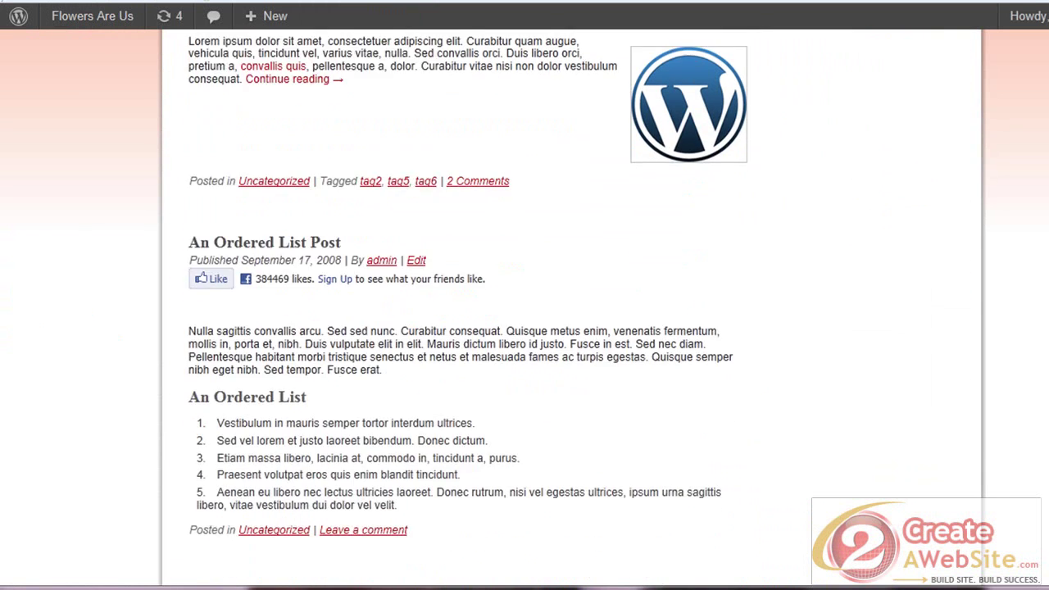
scroll(571, 307, "up", 9)
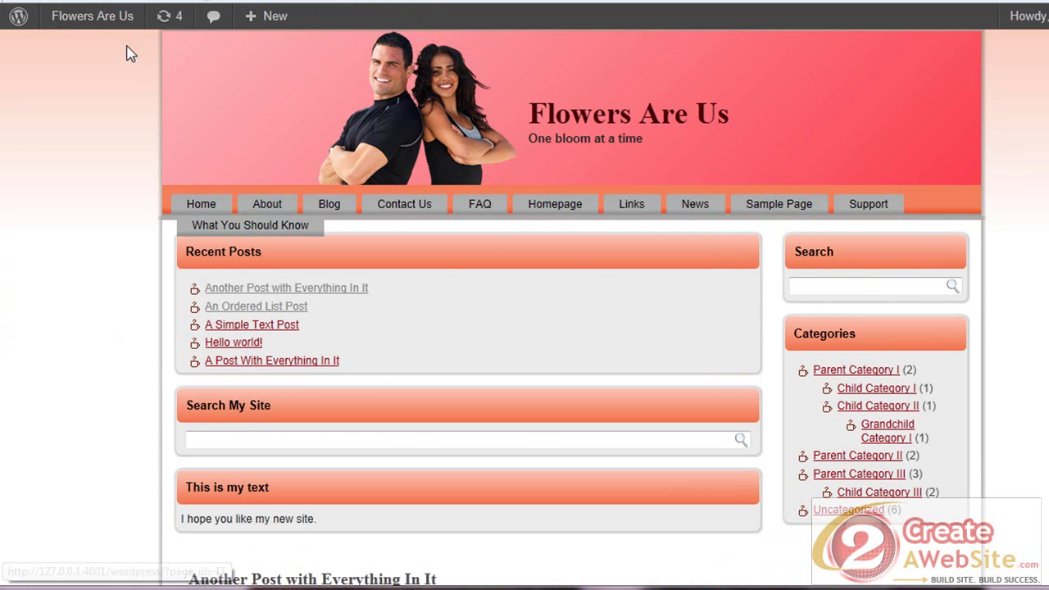
left_click(85, 23)
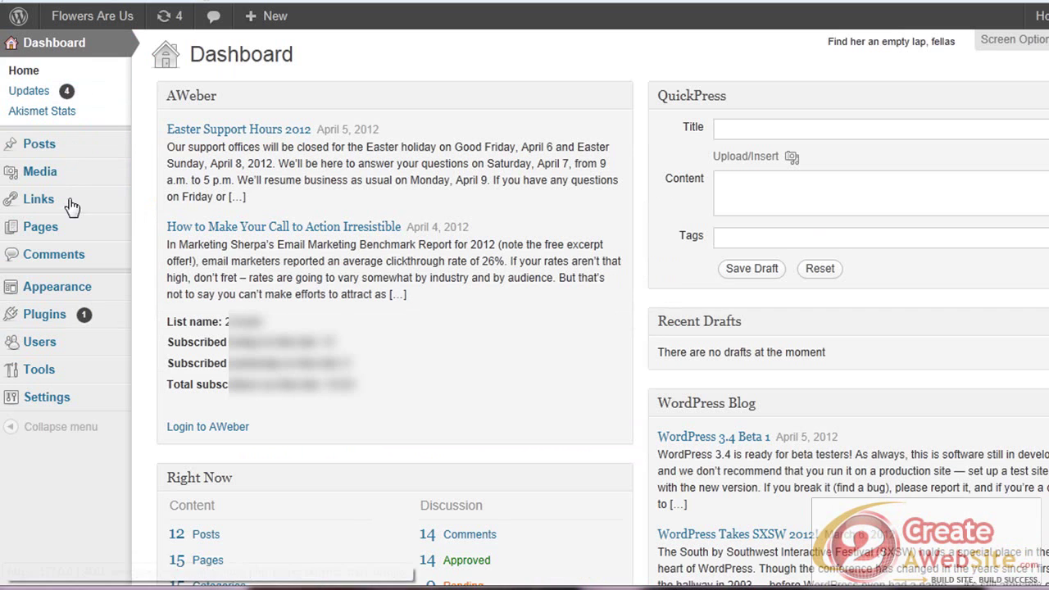
Trash the 'What You Should Know' and 'Support' pages, then view the live site
left_click(47, 231)
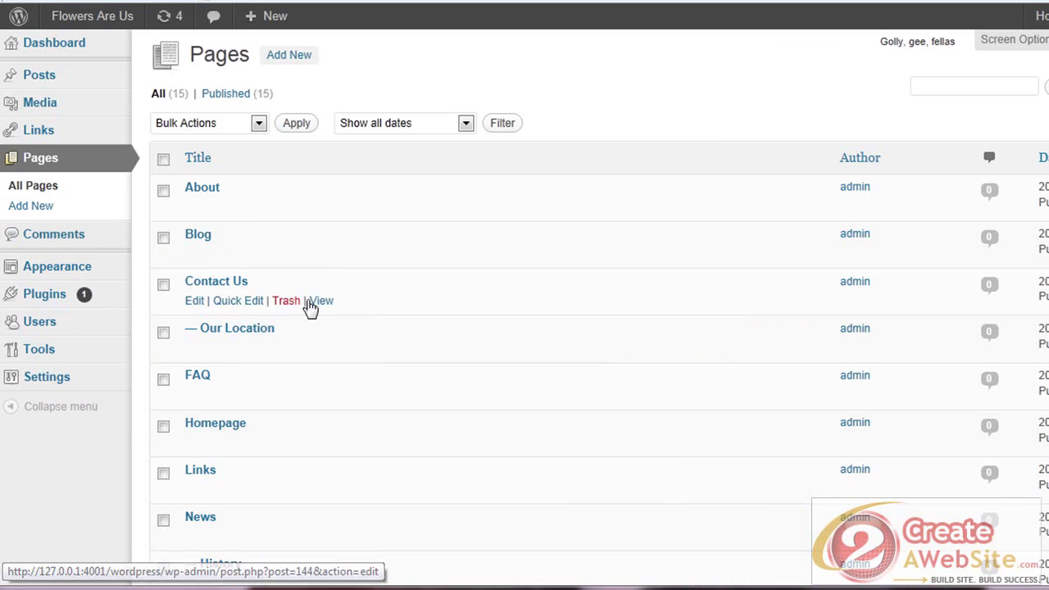
scroll(400, 344, "down", 5)
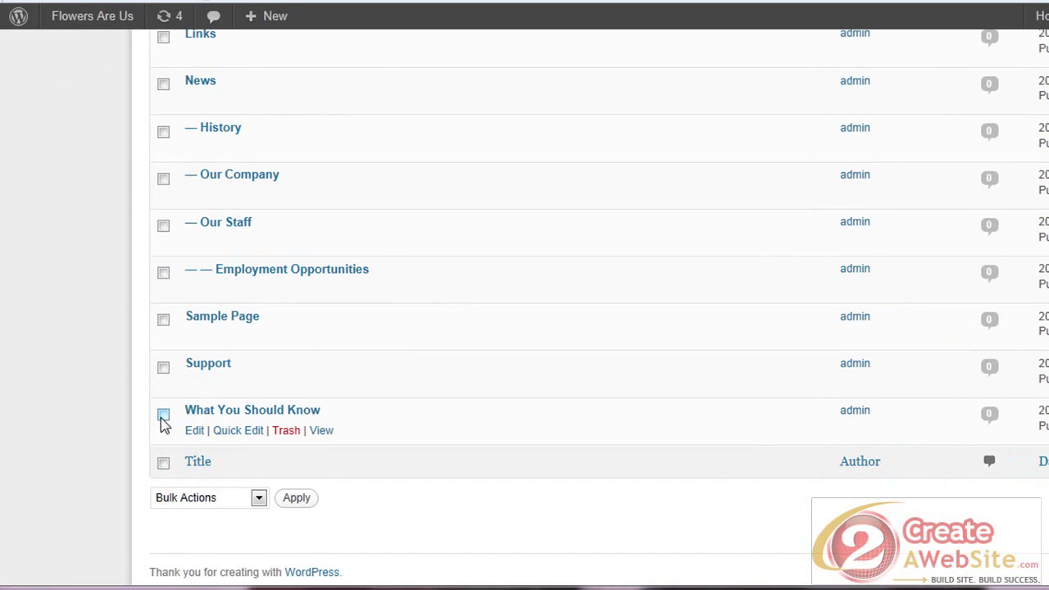
left_click(287, 432)
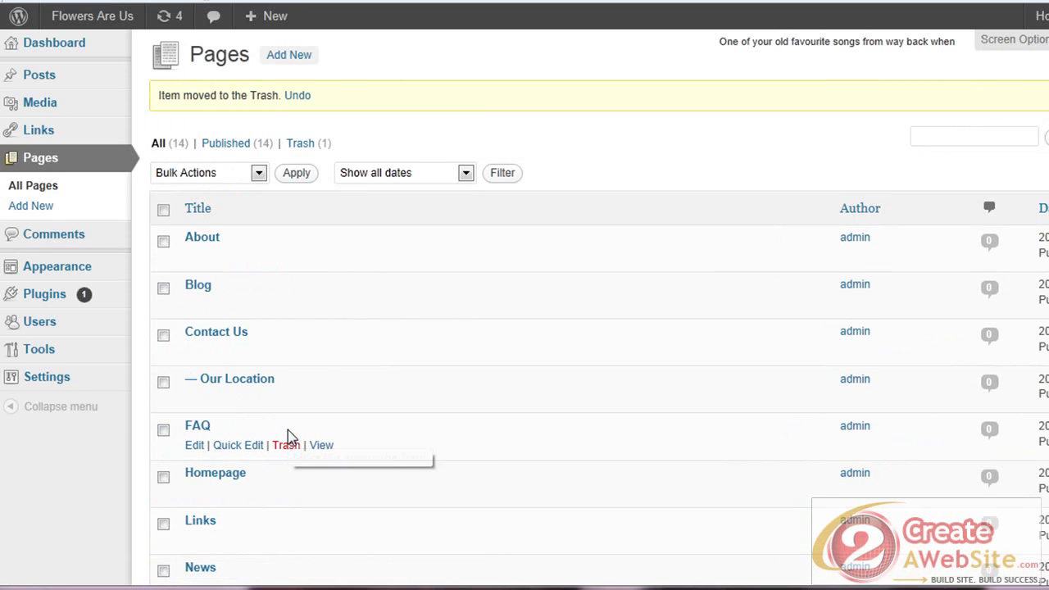
scroll(283, 508, "down", 5)
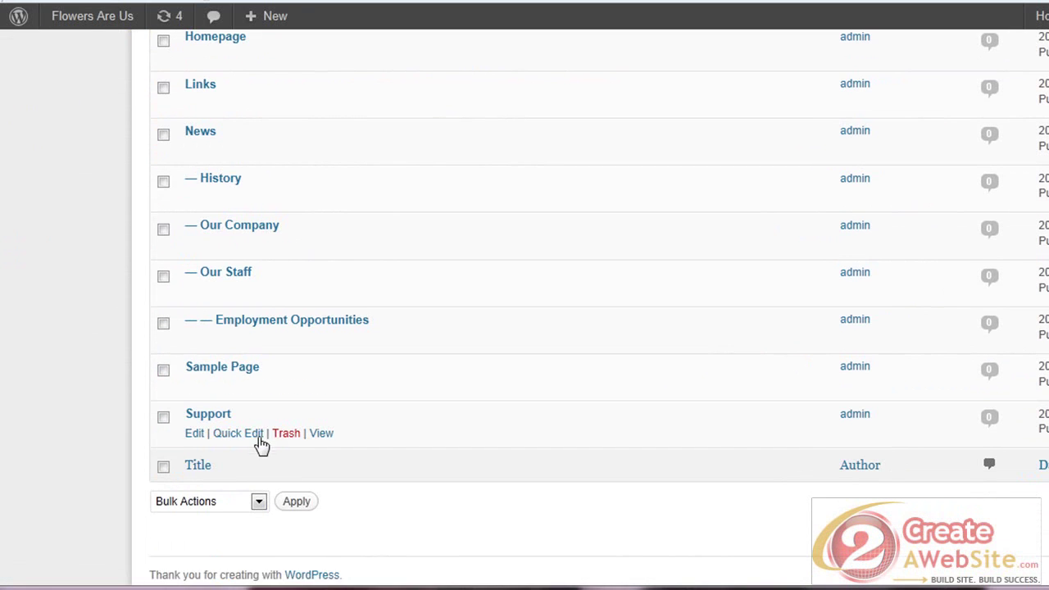
left_click(292, 434)
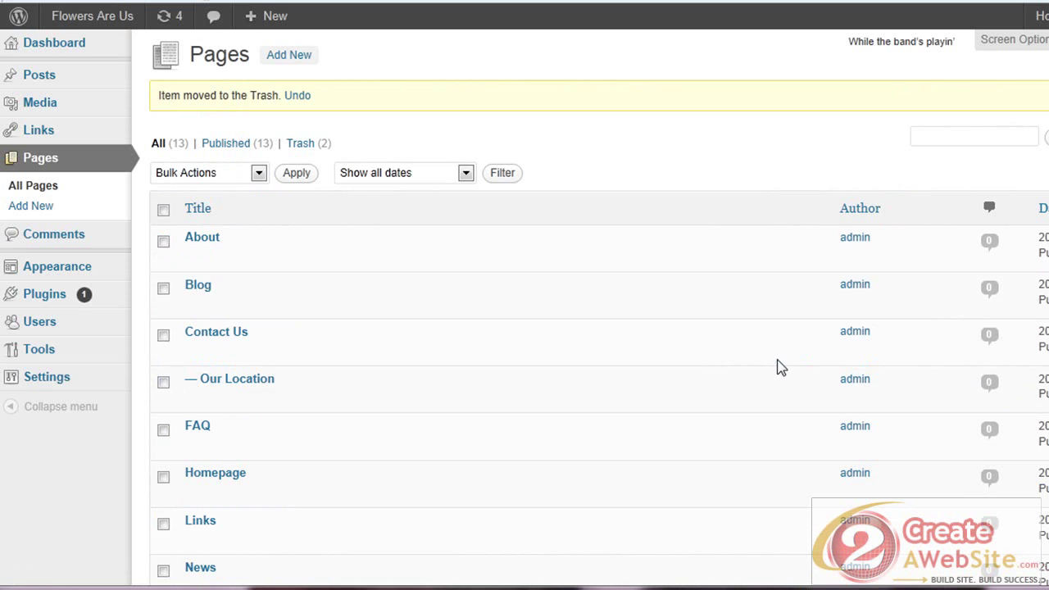
left_click(76, 23)
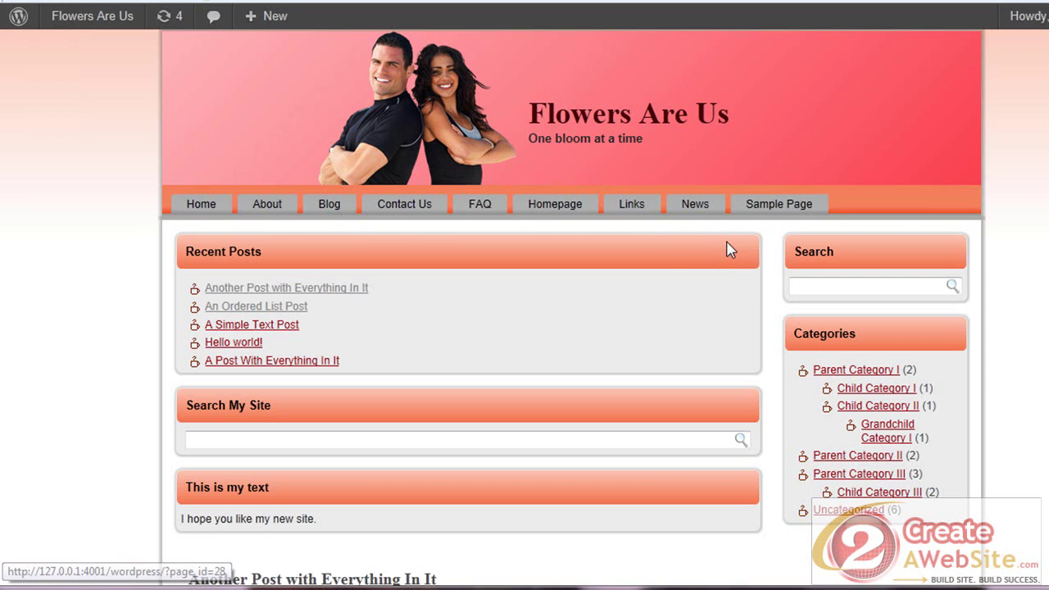
Go from the live site to the Dashboard, then to Appearance > Widgets
scroll(525, 328, "down", 1)
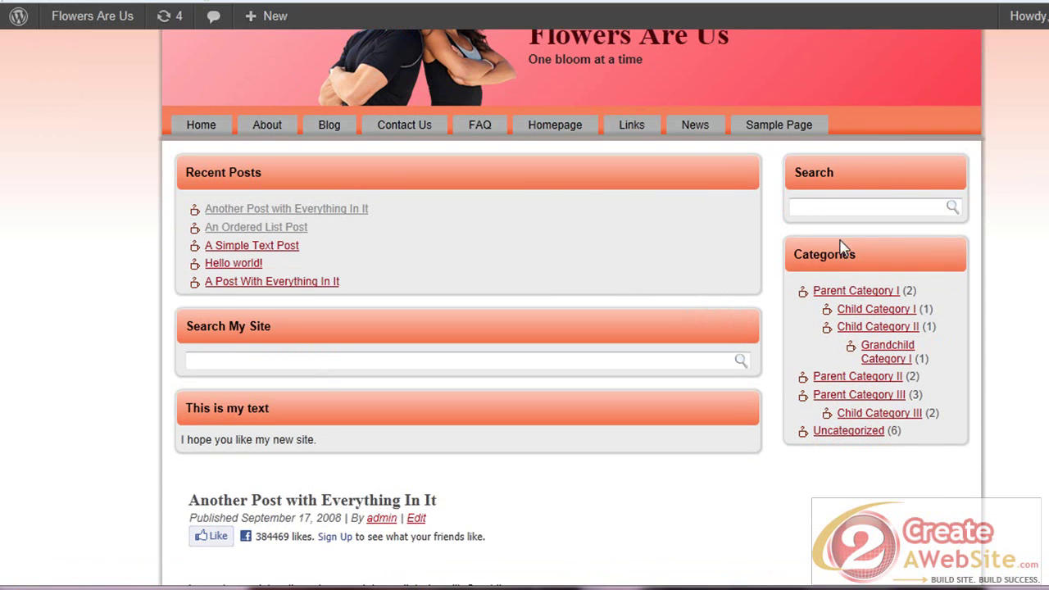
left_click(74, 17)
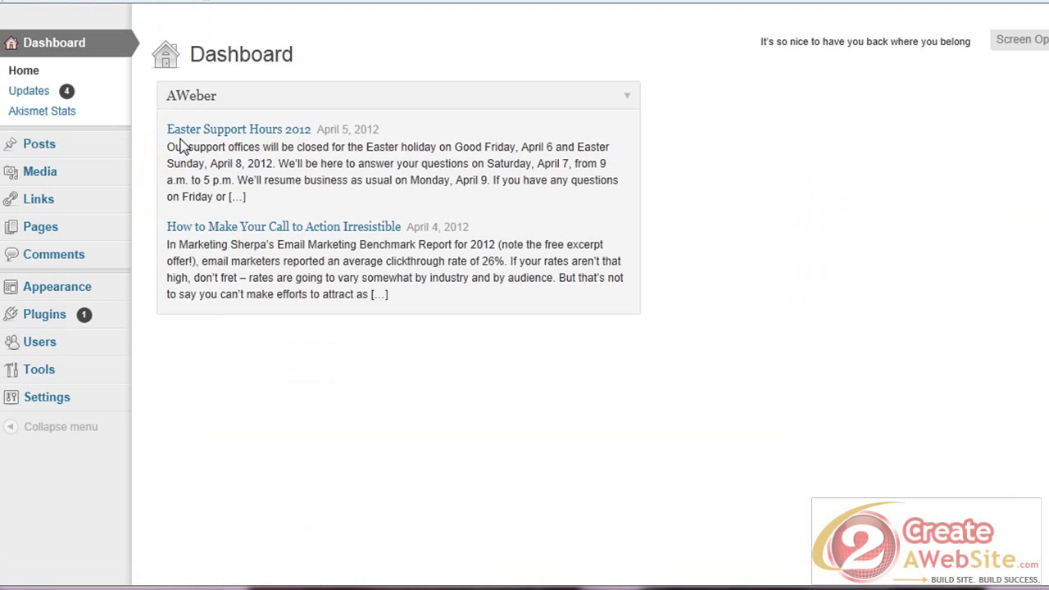
mouse_move(70, 293)
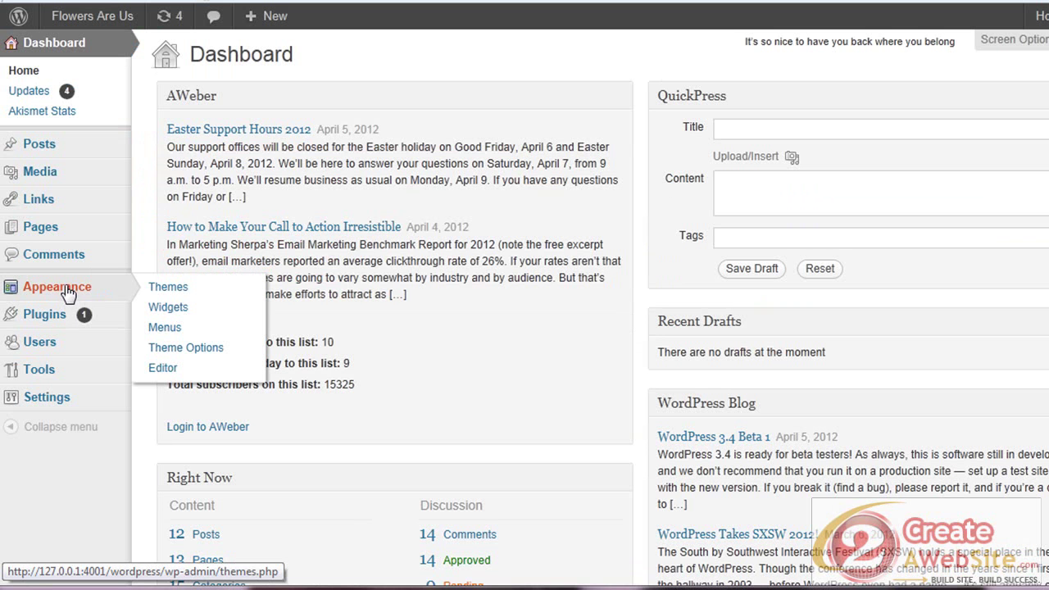
left_click(176, 307)
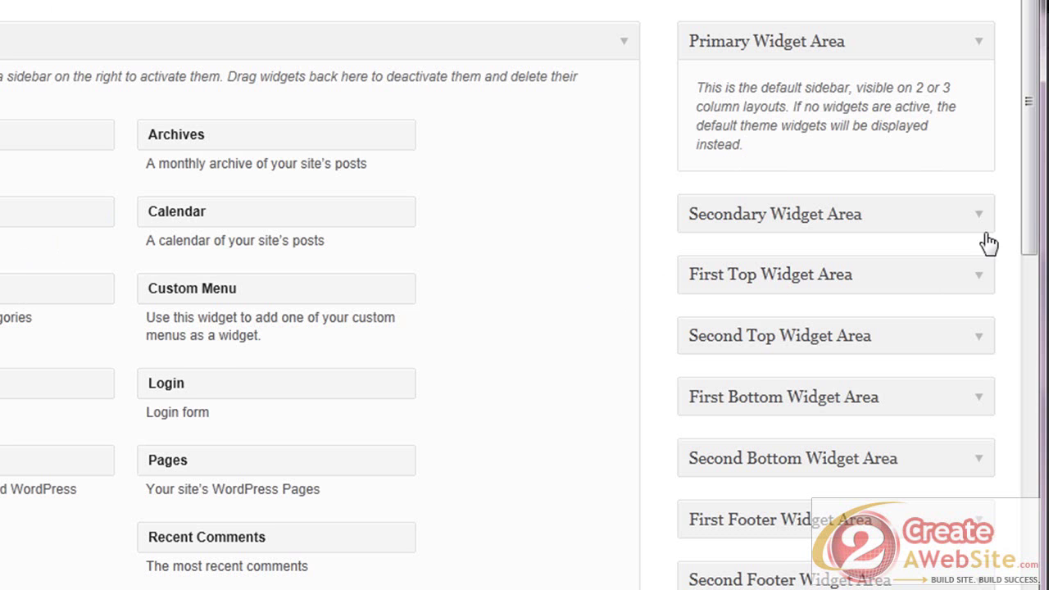
Add a Recent Posts widget to the Primary Widget Area showing 10 posts and save it
left_click_drag(1025, 210, 1041, 303)
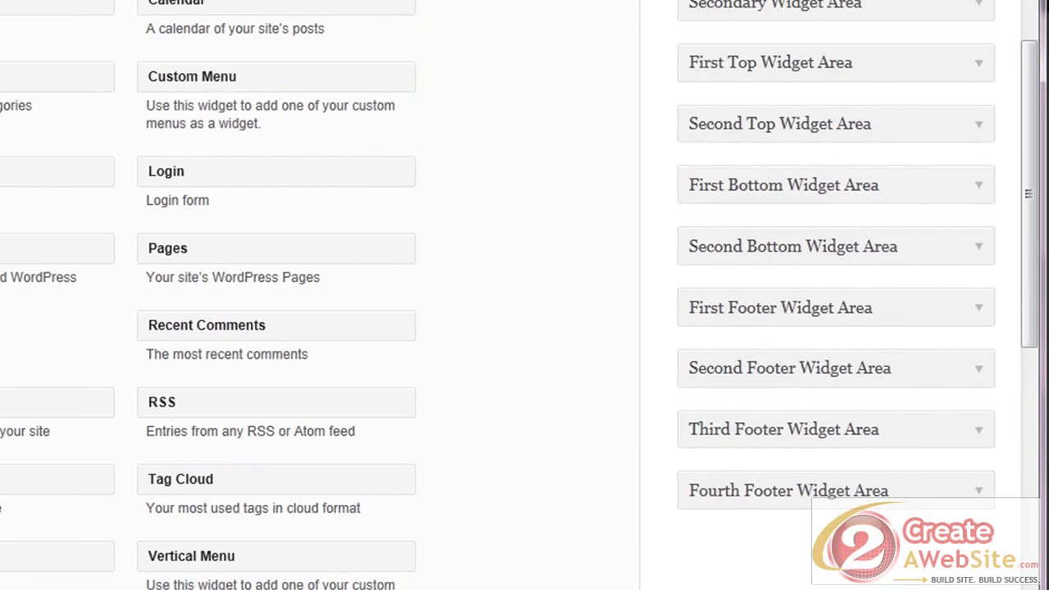
left_click_drag(57, 402, 778, 93)
left_click(778, 143)
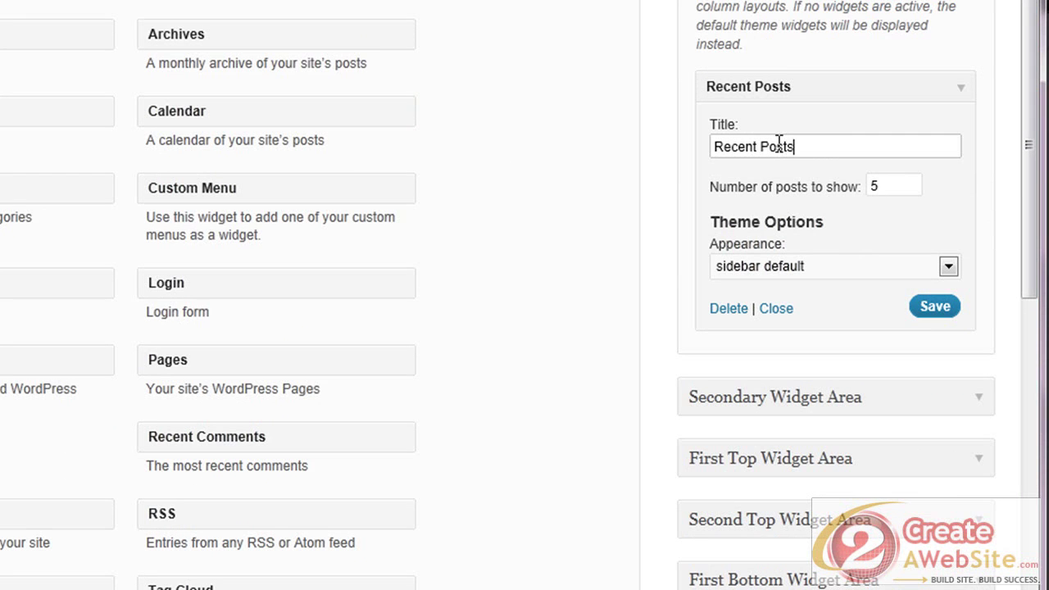
key("Tab")
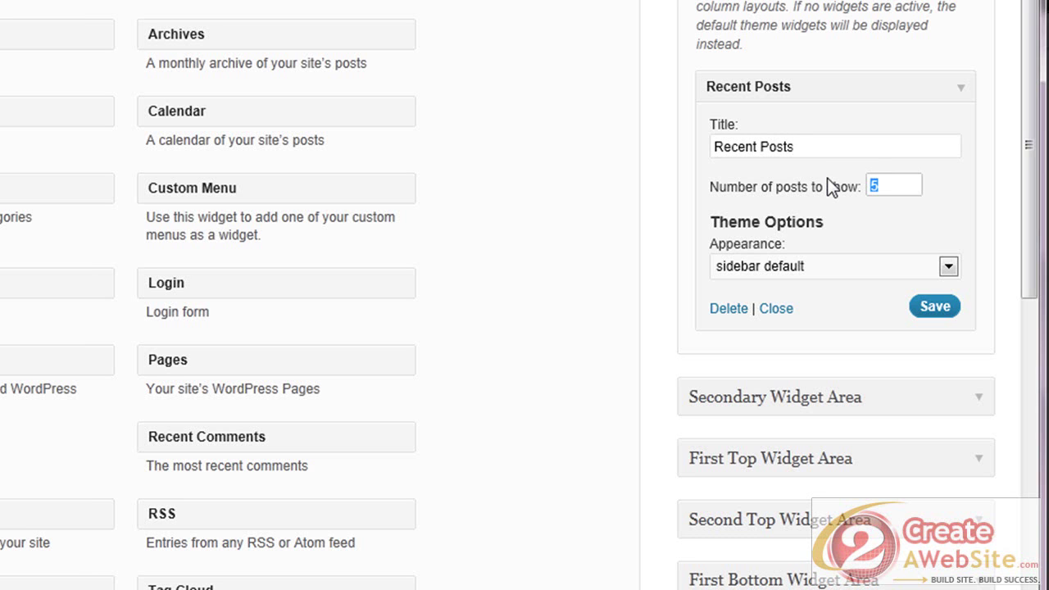
type("10")
left_click(938, 313)
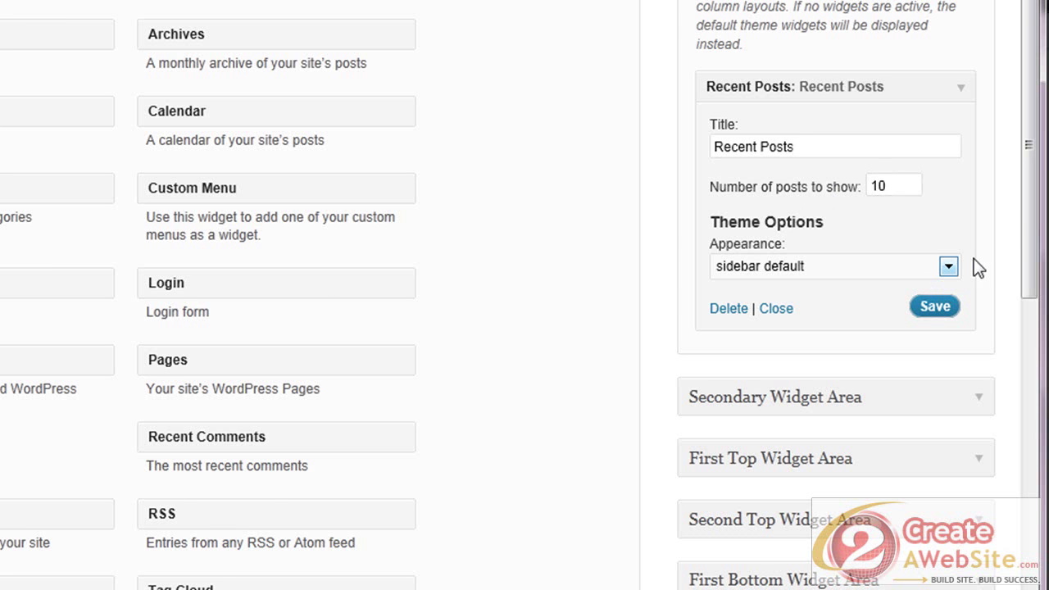
left_click_drag(1039, 211, 1037, 159)
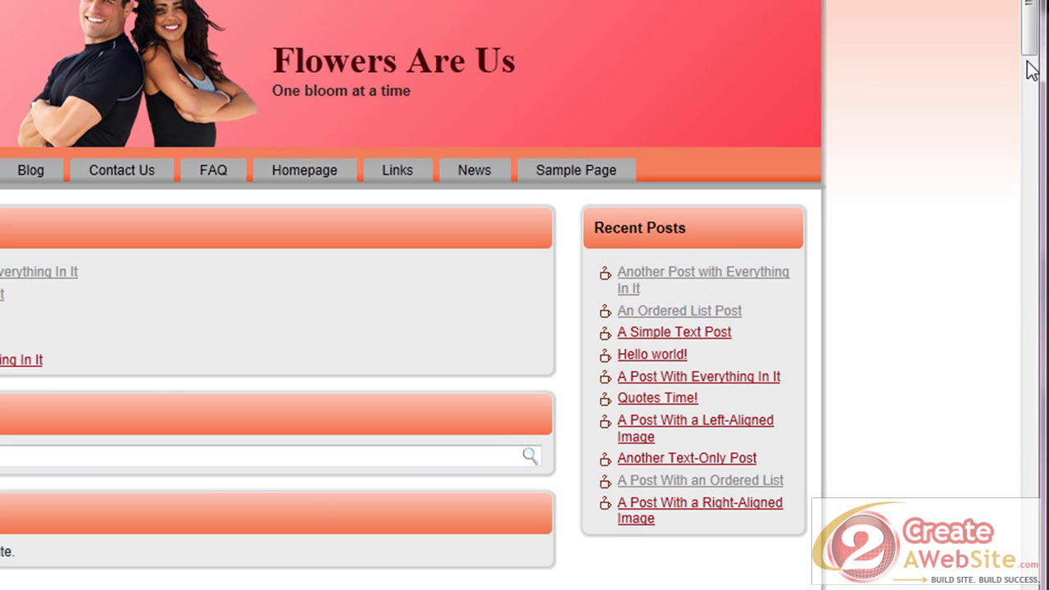
Scroll down and back up the Flowers Are Us front page to review the sidebar
mouse_move(1034, 39)
left_mouse_down()
mouse_move(1036, 139)
mouse_move(1045, 45)
left_mouse_up()
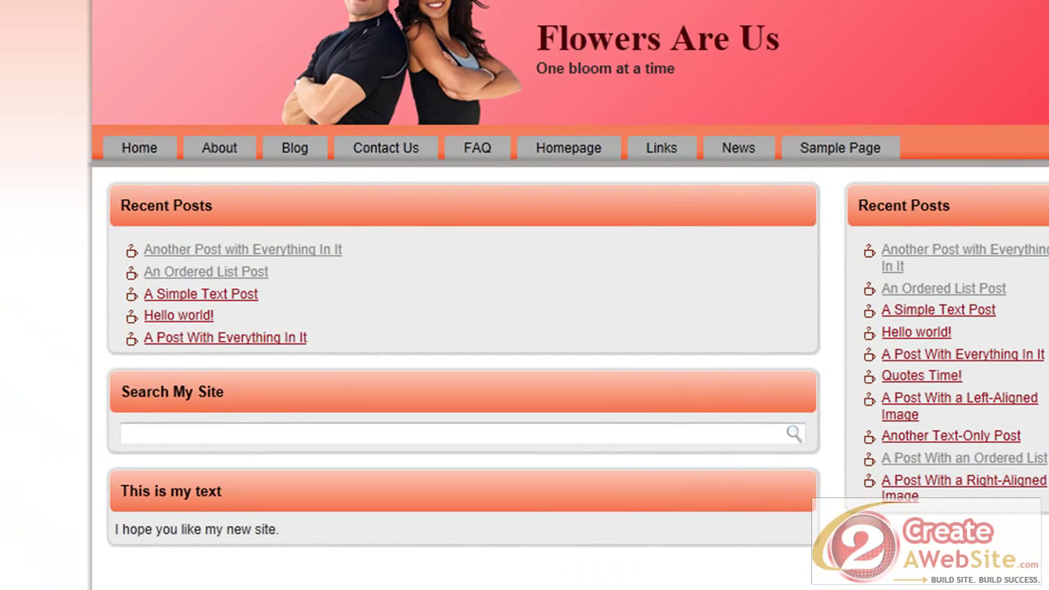
scroll(525, 328, "down", 6)
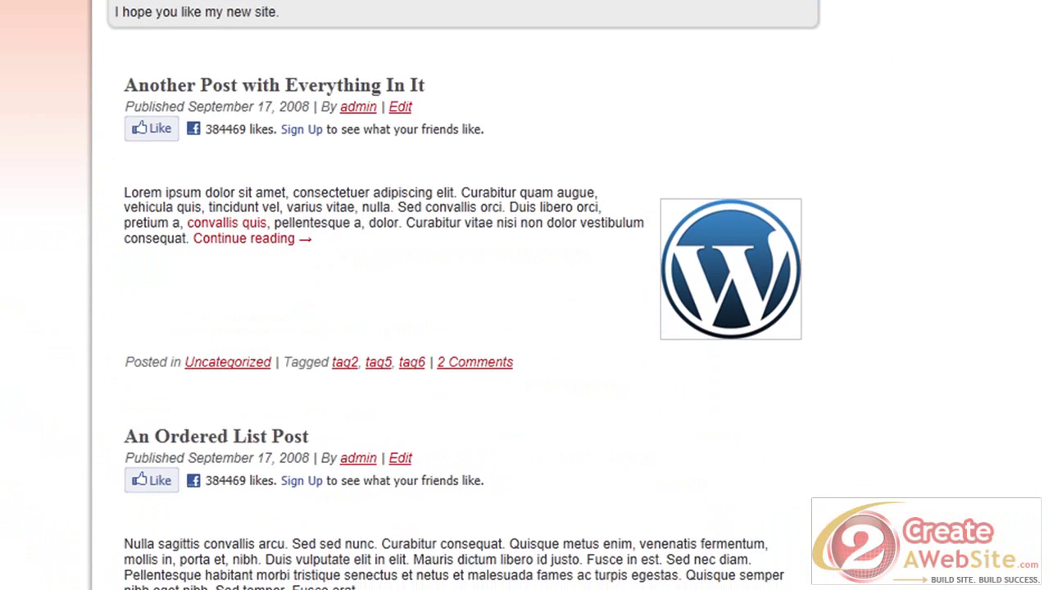
scroll(524, 328, "up", 7)
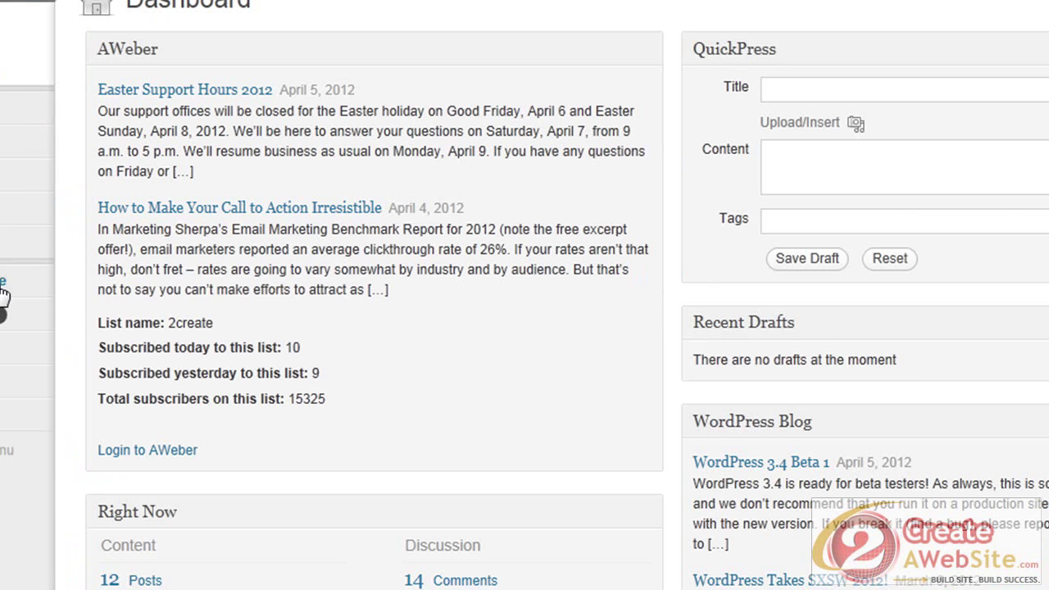
Open the Widgets page and expand the Secondary, First Top and Second Top widget areas
mouse_move(5, 288)
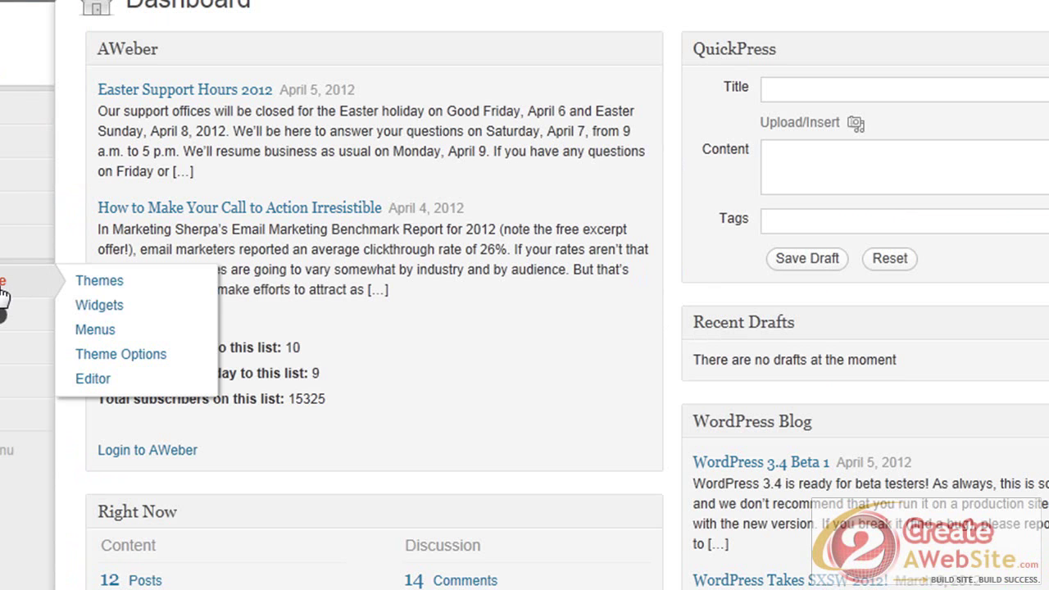
left_click(112, 310)
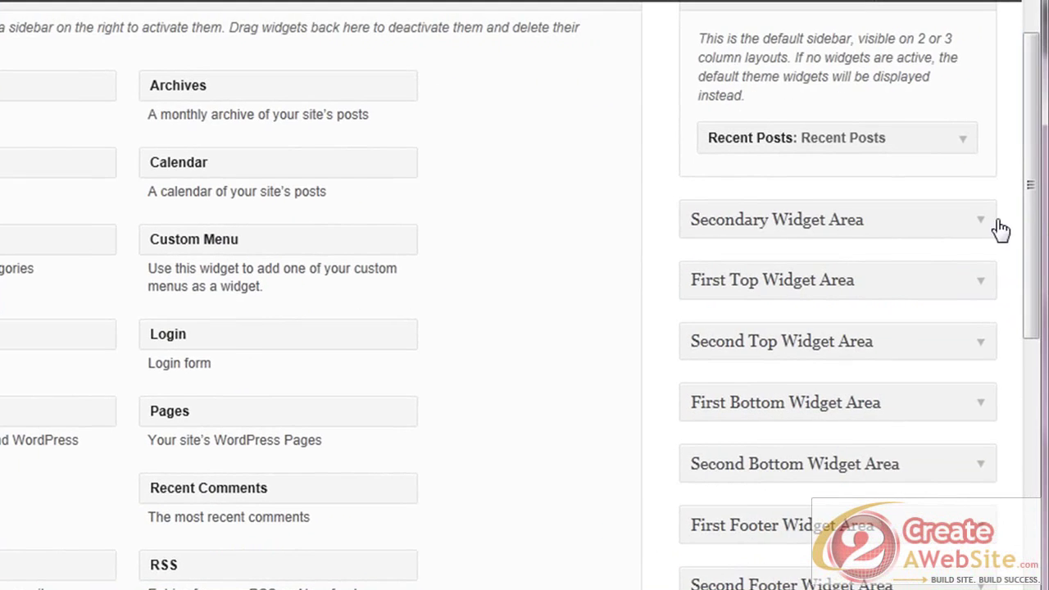
left_click(986, 226)
left_click(980, 367)
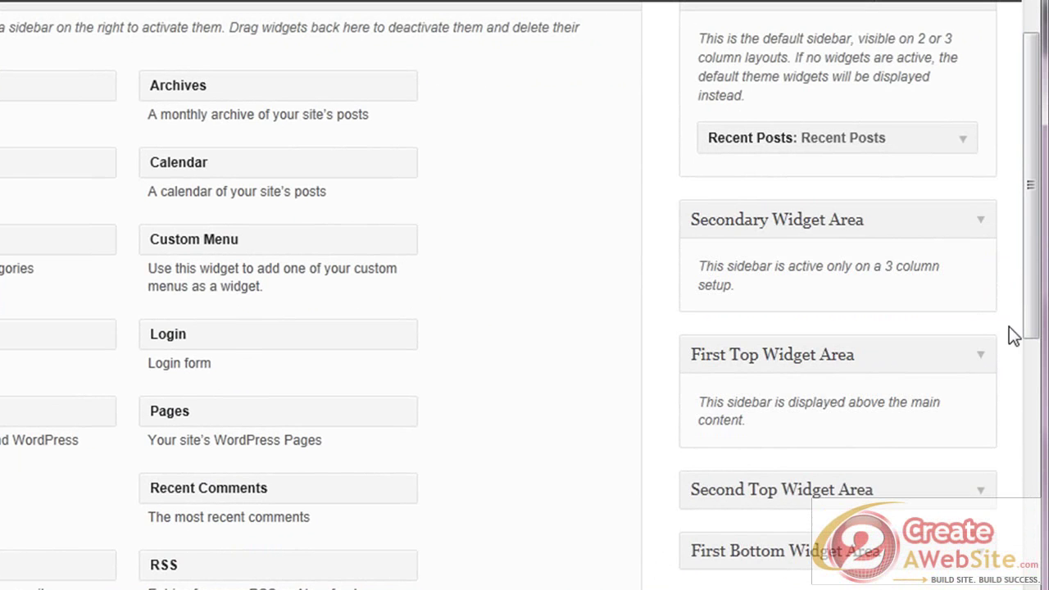
left_click_drag(1032, 312, 1011, 366)
left_click(992, 370)
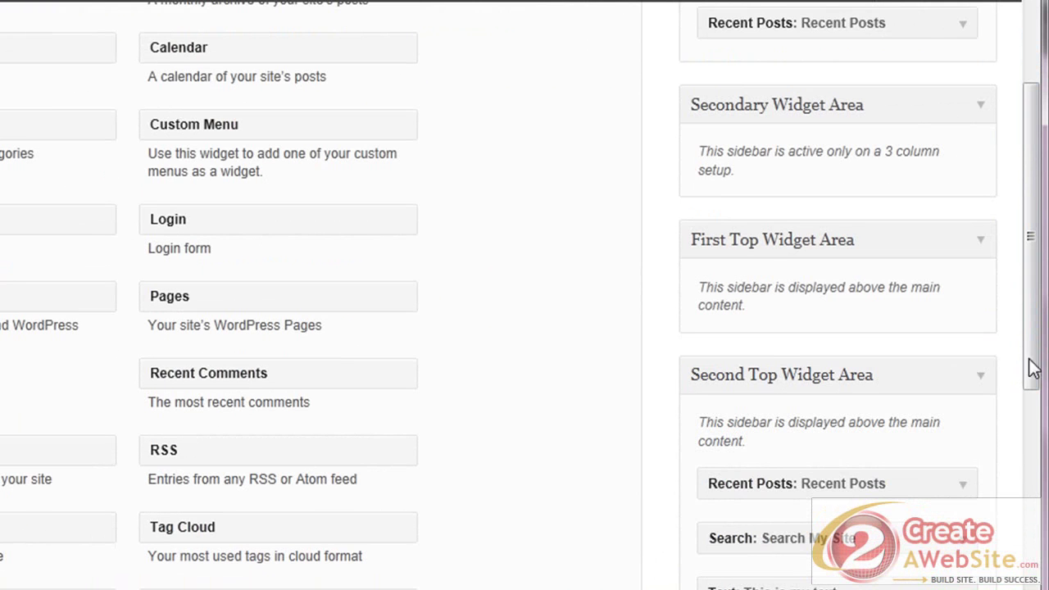
scroll(1039, 340, "down", 2)
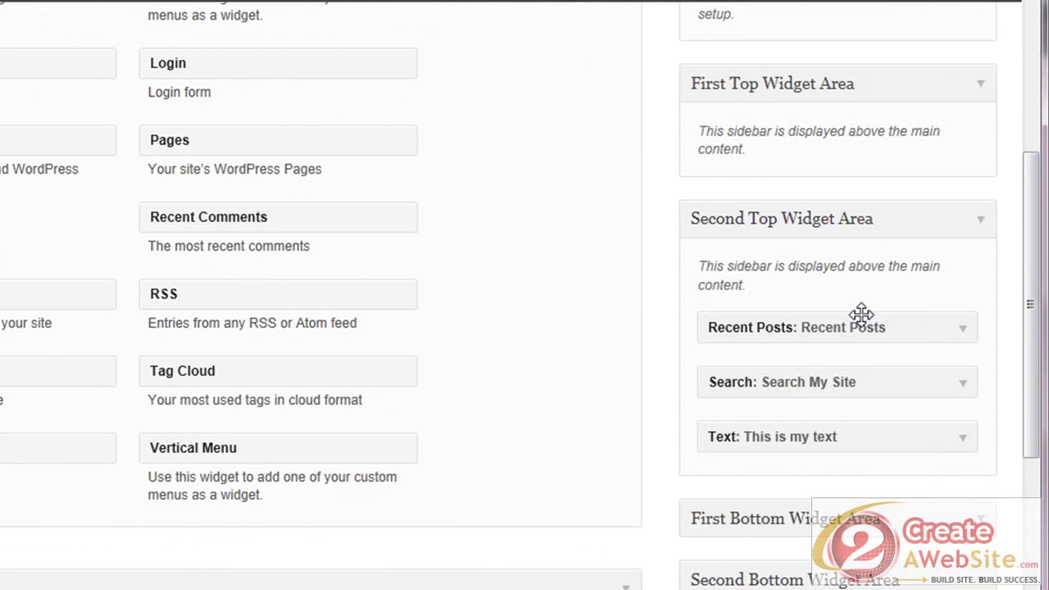
Drag Recent Posts, Search and Text out of the Second Top Widget Area
left_click_drag(863, 326, 393, 290)
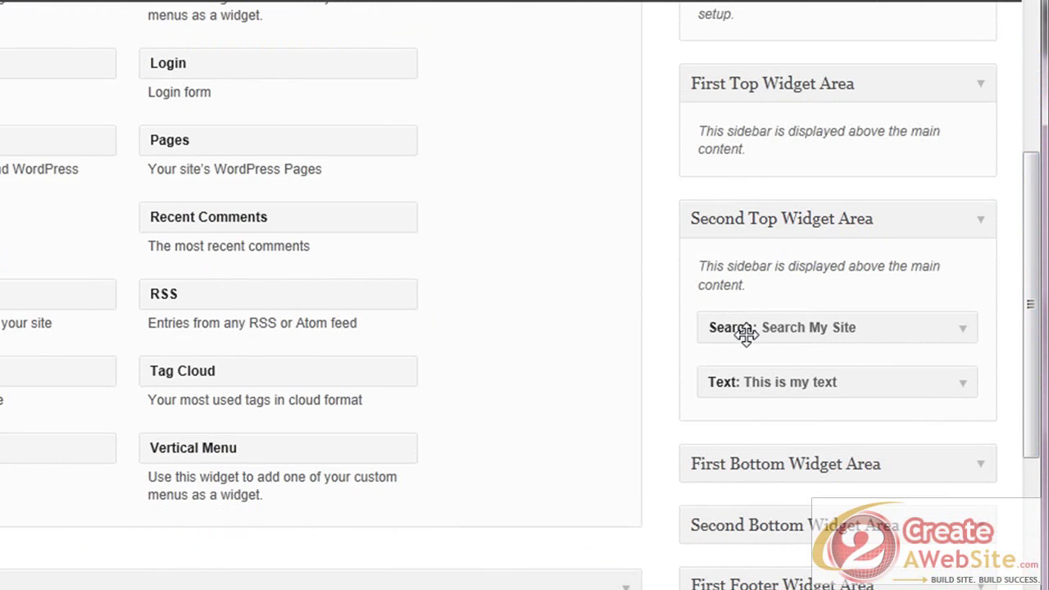
left_click_drag(813, 324, 295, 345)
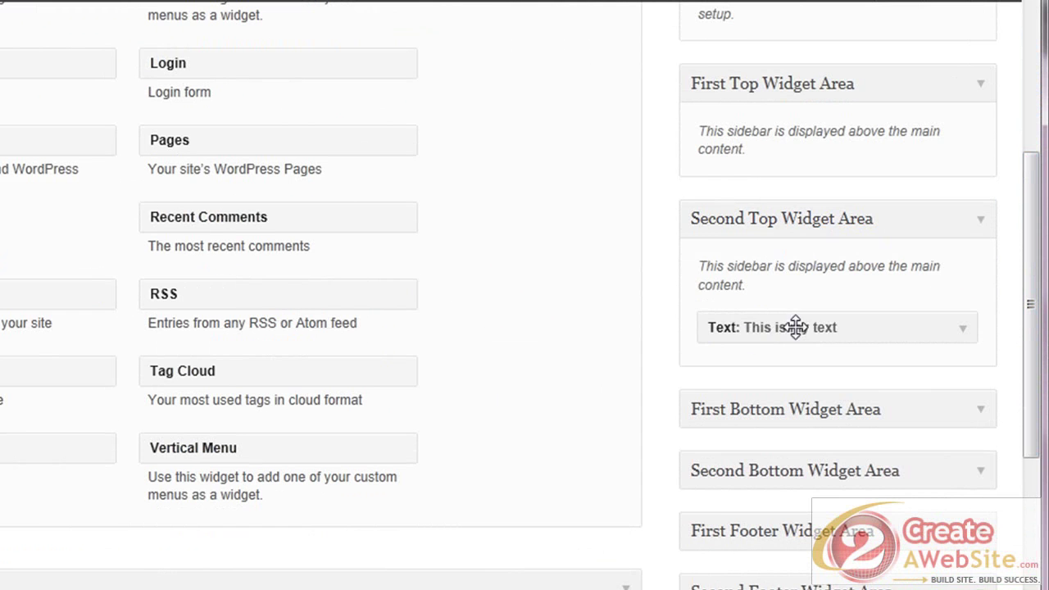
left_click_drag(796, 327, 302, 311)
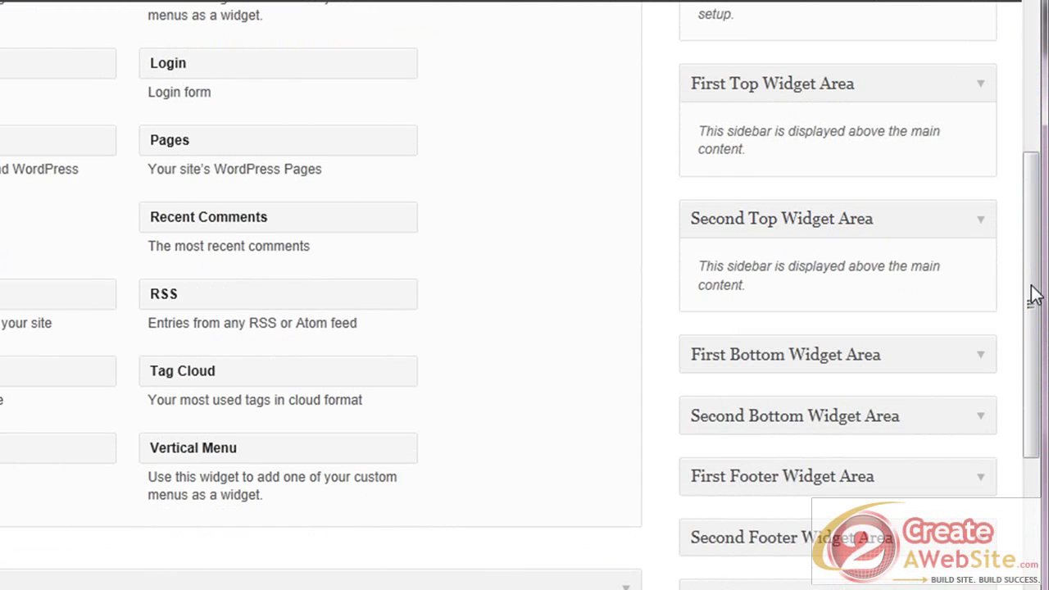
left_click_drag(1033, 296, 1022, 95)
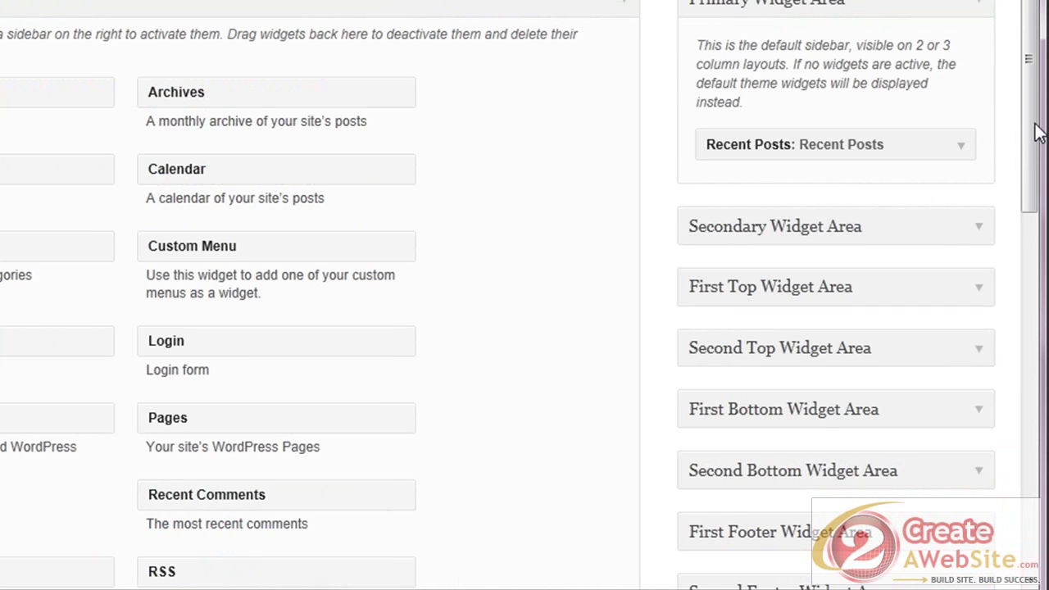
Drop a Text widget into the Second Top Widget Area and fill its body with sample text
left_click_drag(1034, 124, 1029, 210)
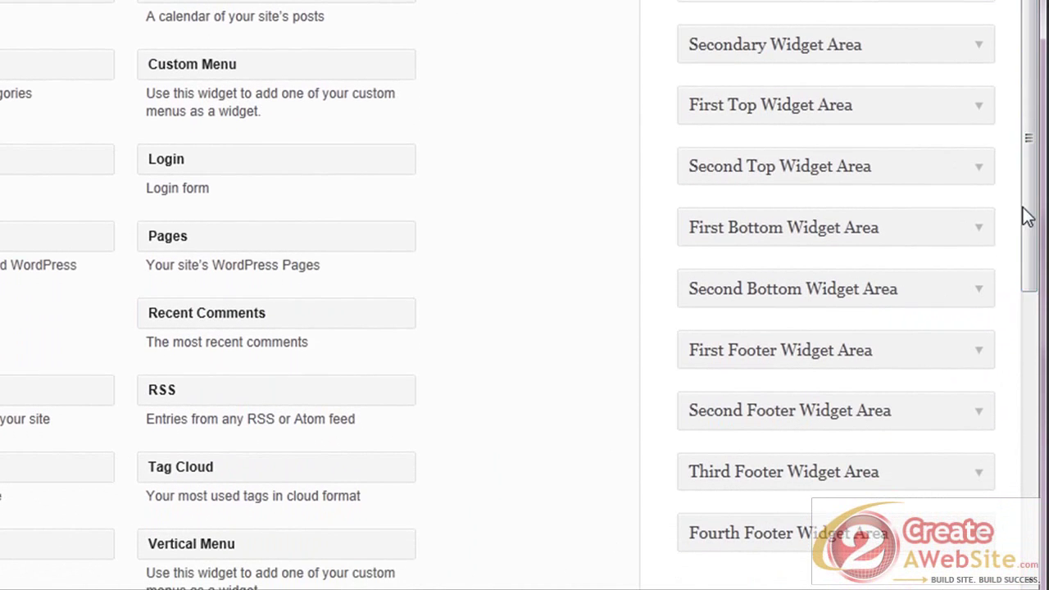
left_click(979, 168)
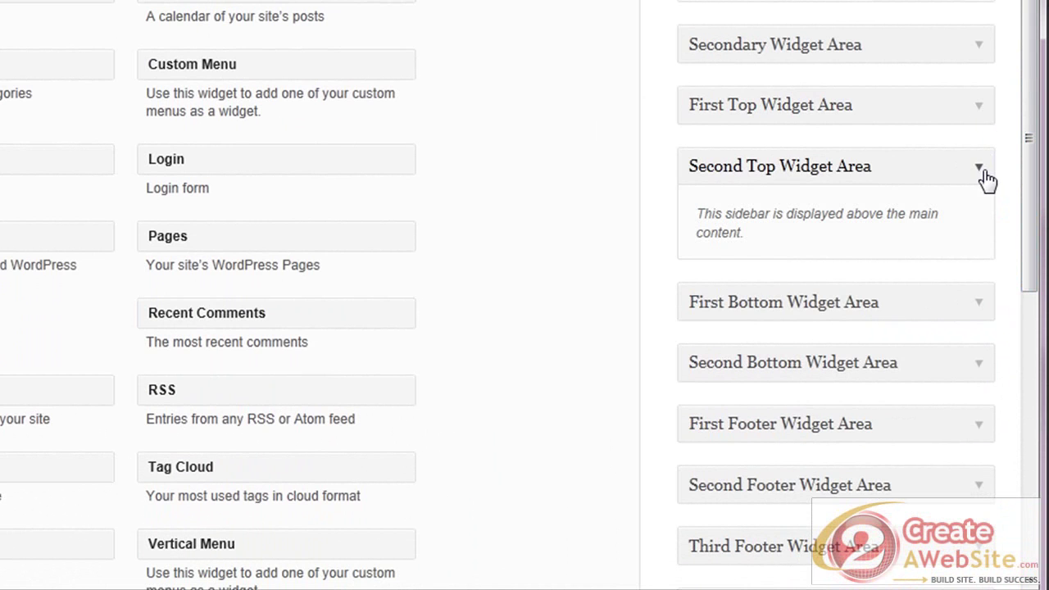
scroll(266, 310, "down", 3)
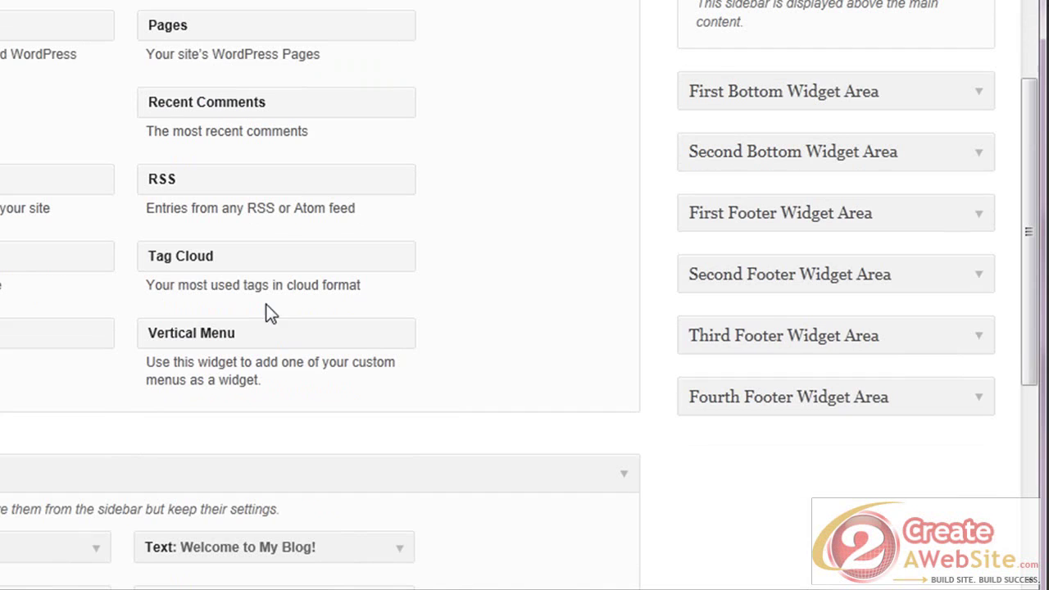
left_click_drag(50, 333, 753, 63)
left_click(688, 223)
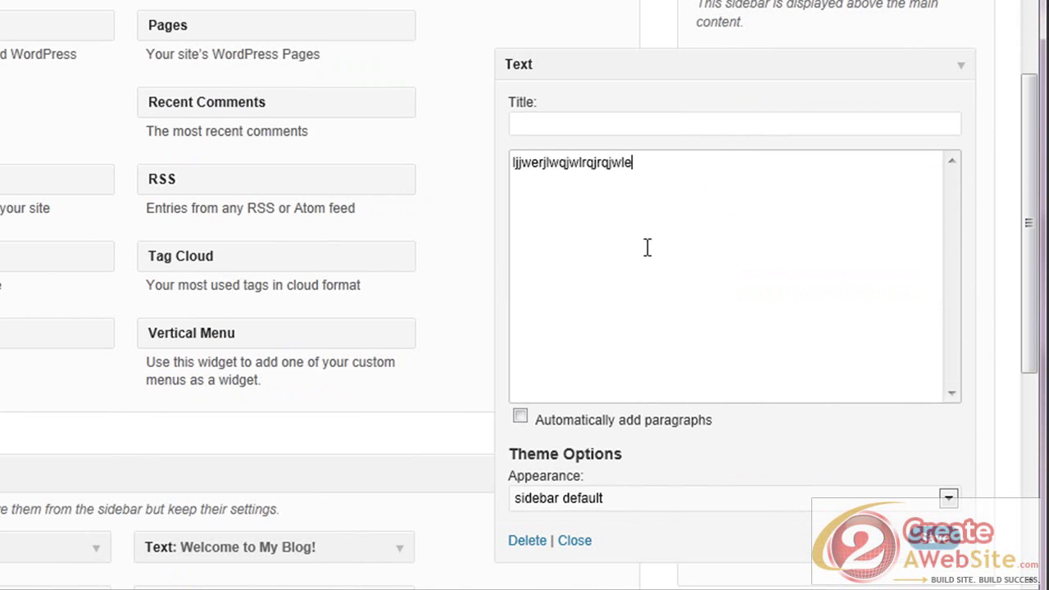
scroll(1033, 154, "up", 4)
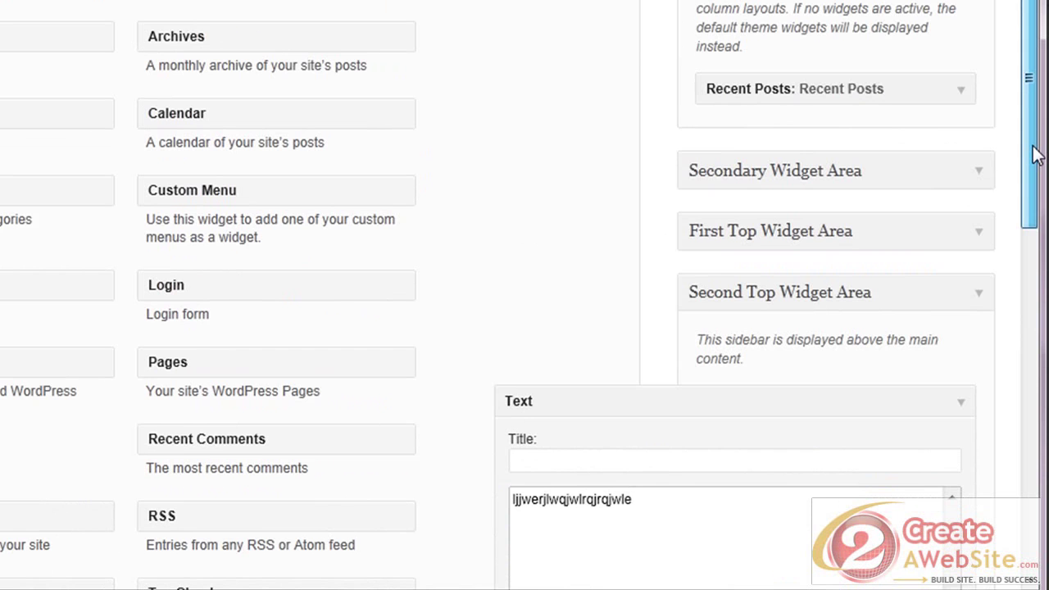
left_click_drag(1034, 154, 1035, 468)
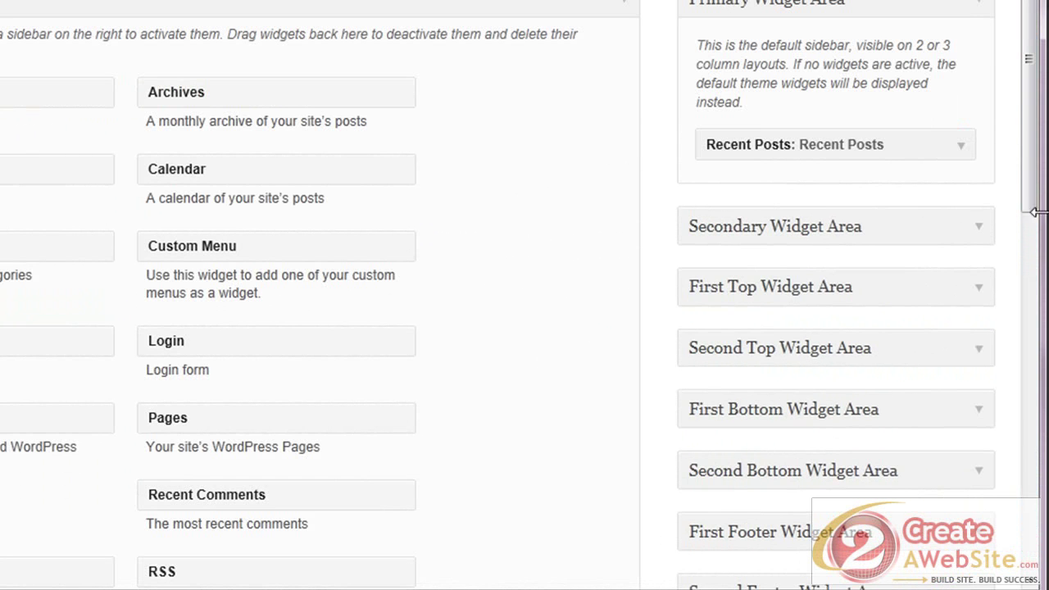
Add a Recent Posts widget showing 5 posts to the First Footer Widget Area and save it
left_click_drag(1028, 187, 1046, 339)
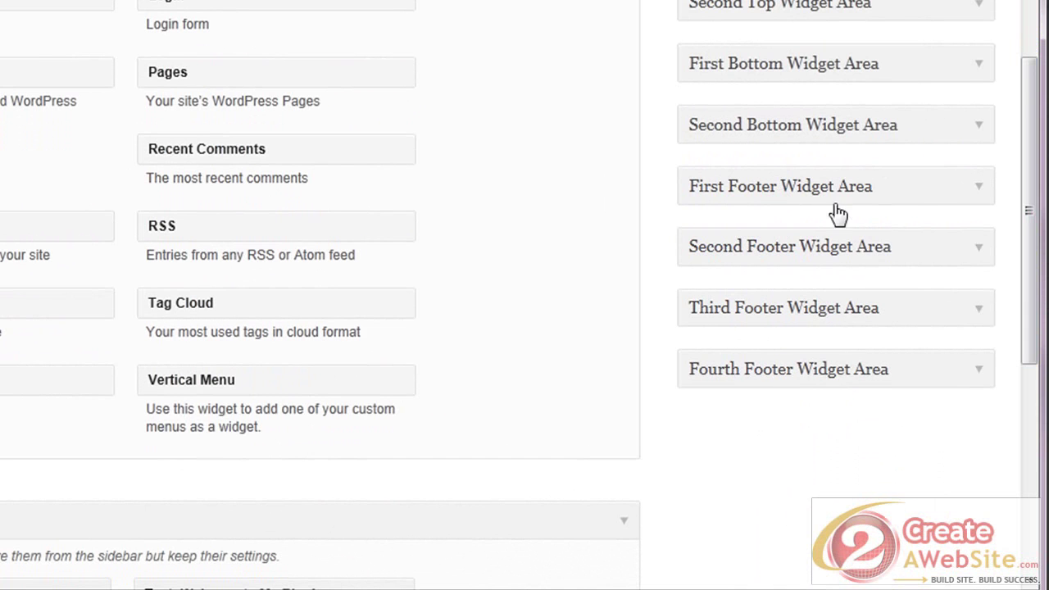
left_click(893, 196)
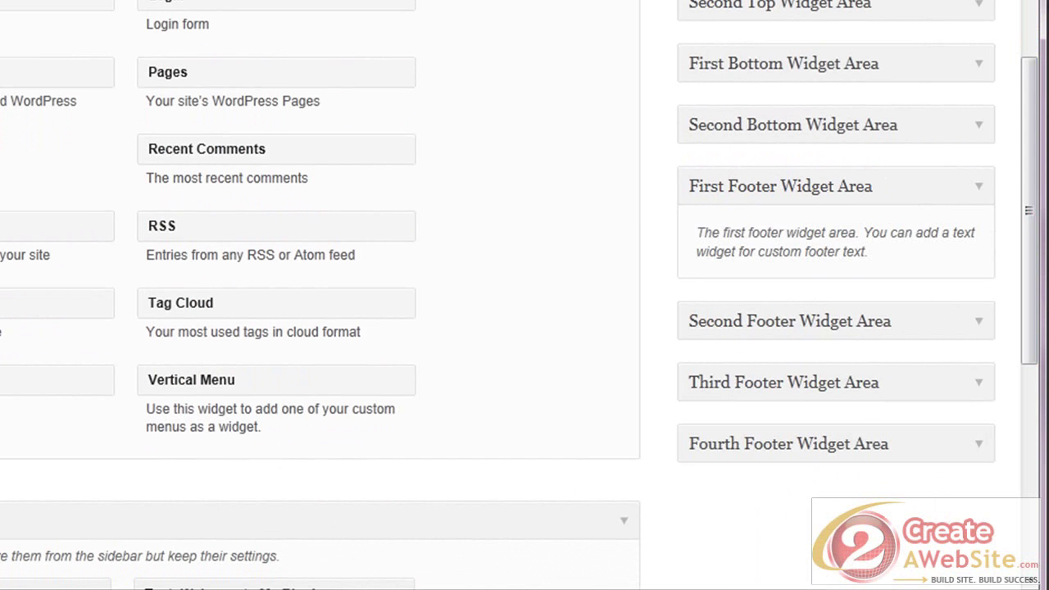
left_click_drag(4, 217, 819, 297)
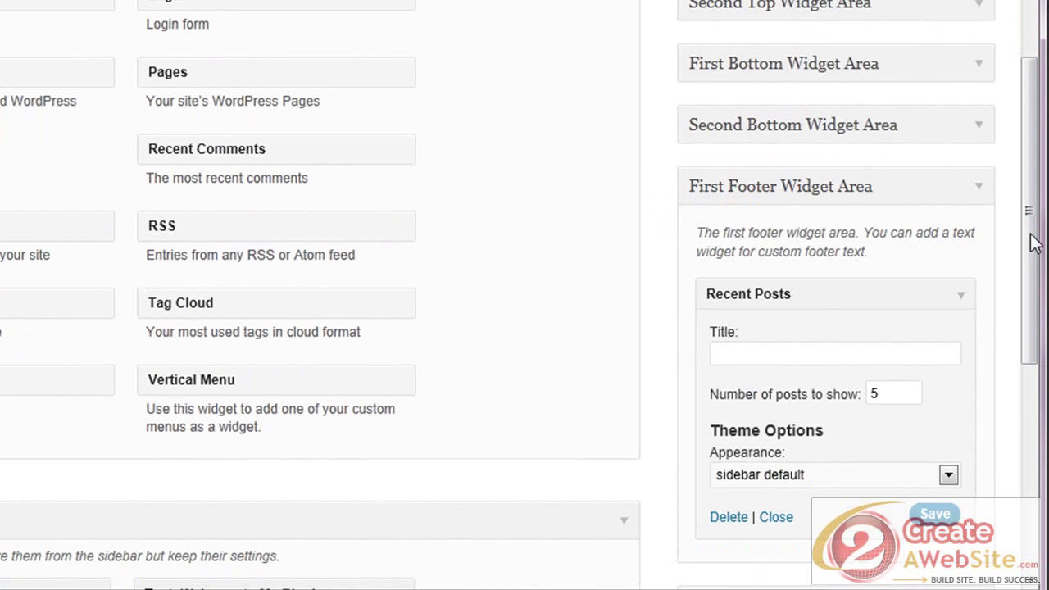
left_click_drag(1034, 241, 1037, 299)
left_click(942, 389)
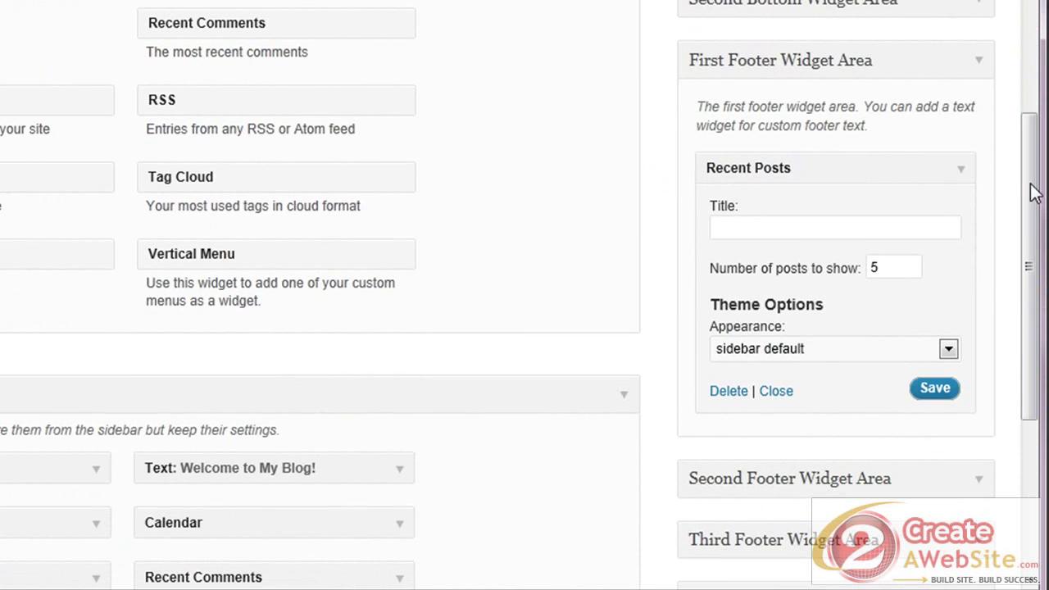
left_click_drag(1034, 192, 1034, 284)
left_click(978, 271)
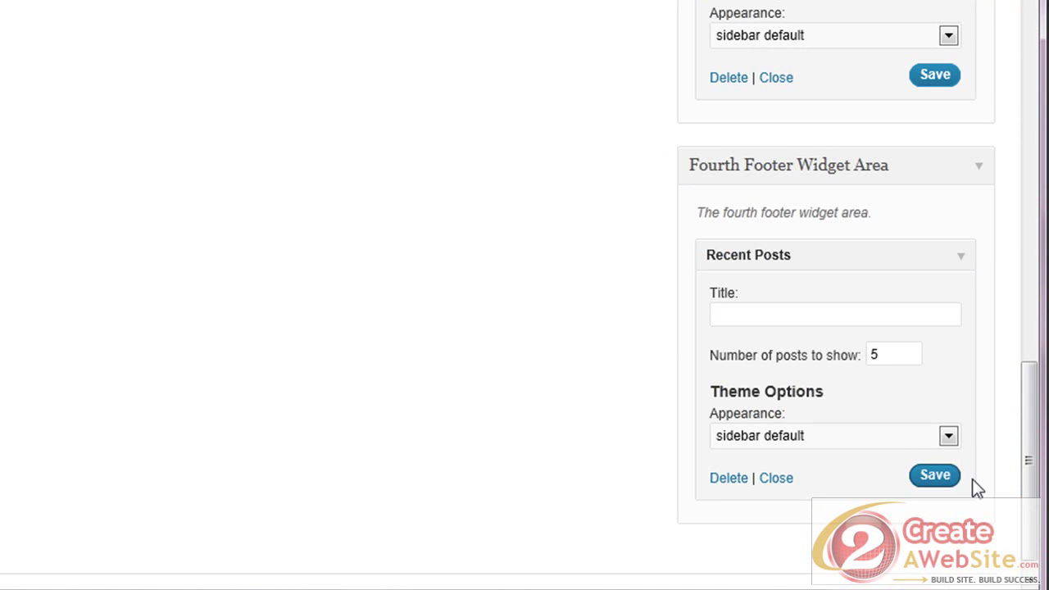
left_click_drag(1034, 521, 1036, 95)
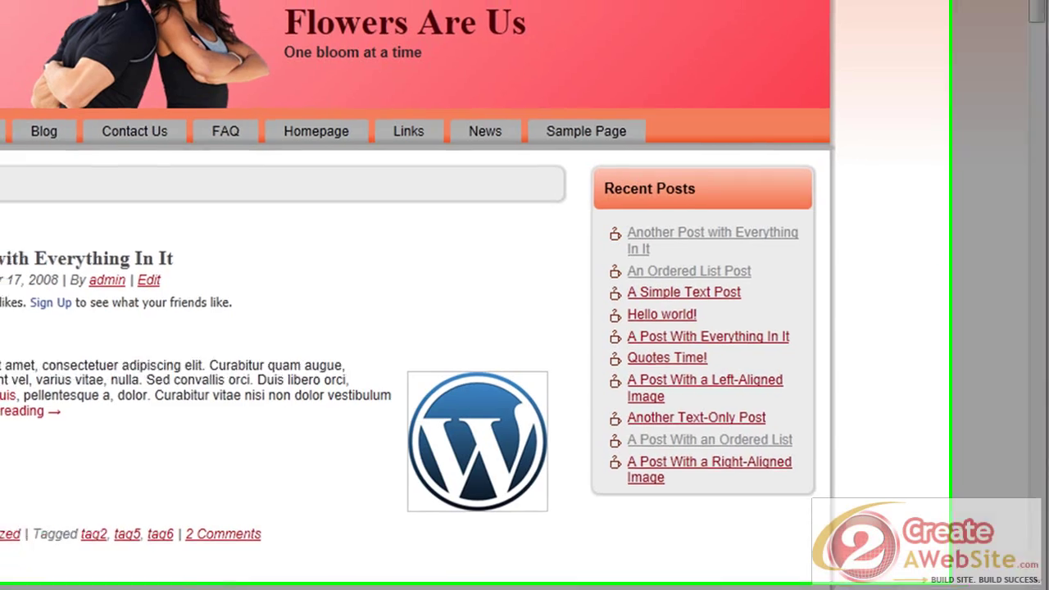
Scroll the live site to check the four Recent Posts footer columns, then return to the top
scroll(475, 328, "down", 15)
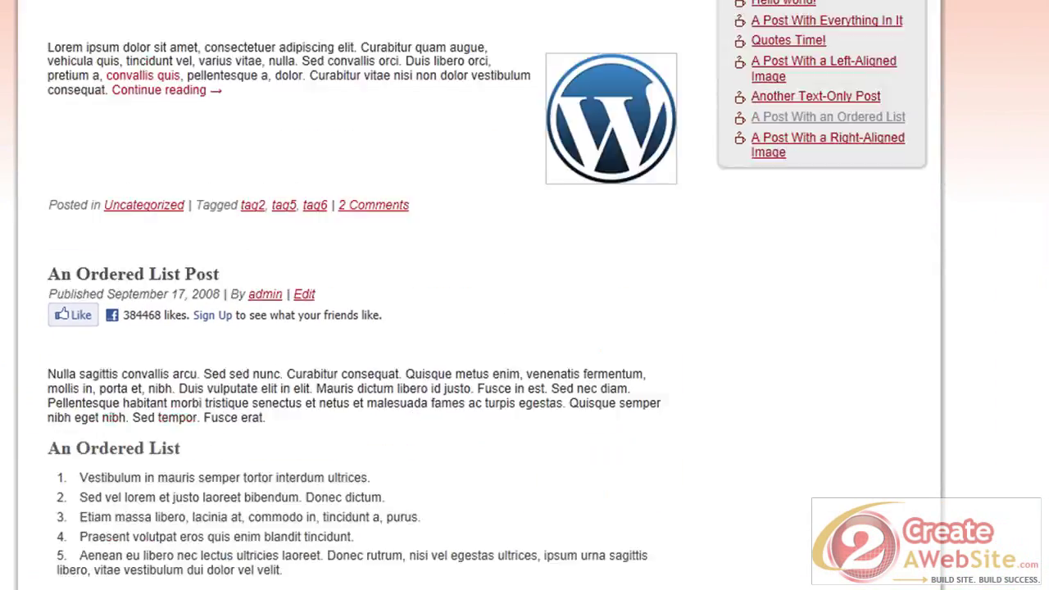
scroll(475, 295, "down", 10)
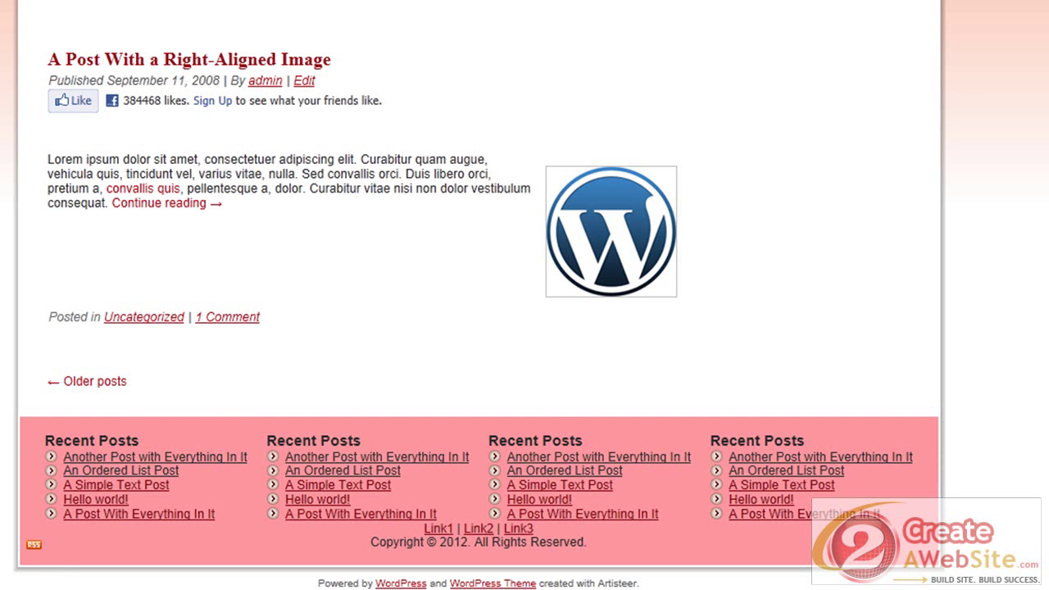
scroll(480, 295, "up", 20)
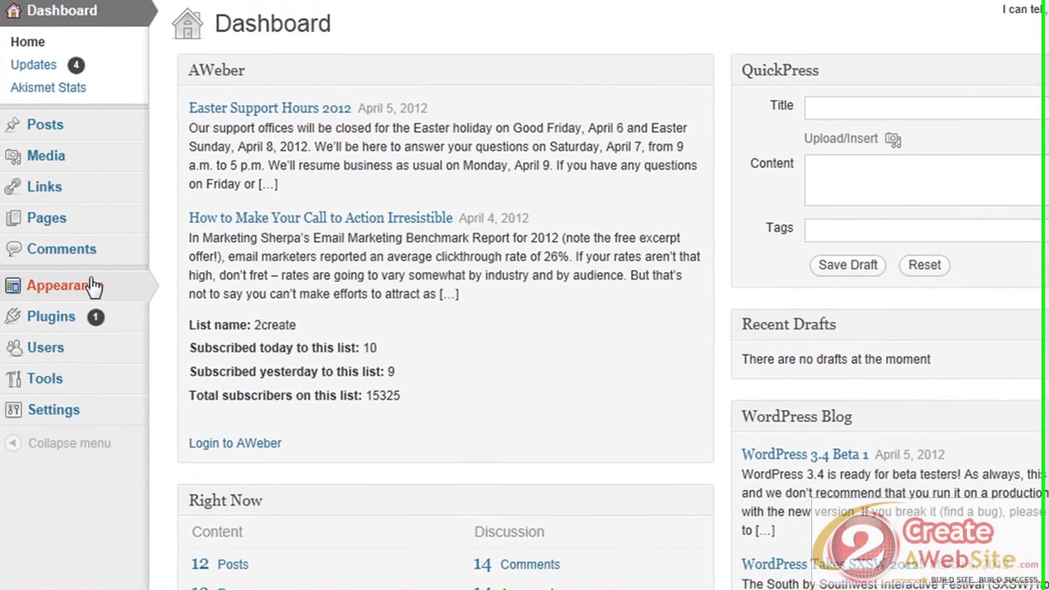
mouse_move(84, 291)
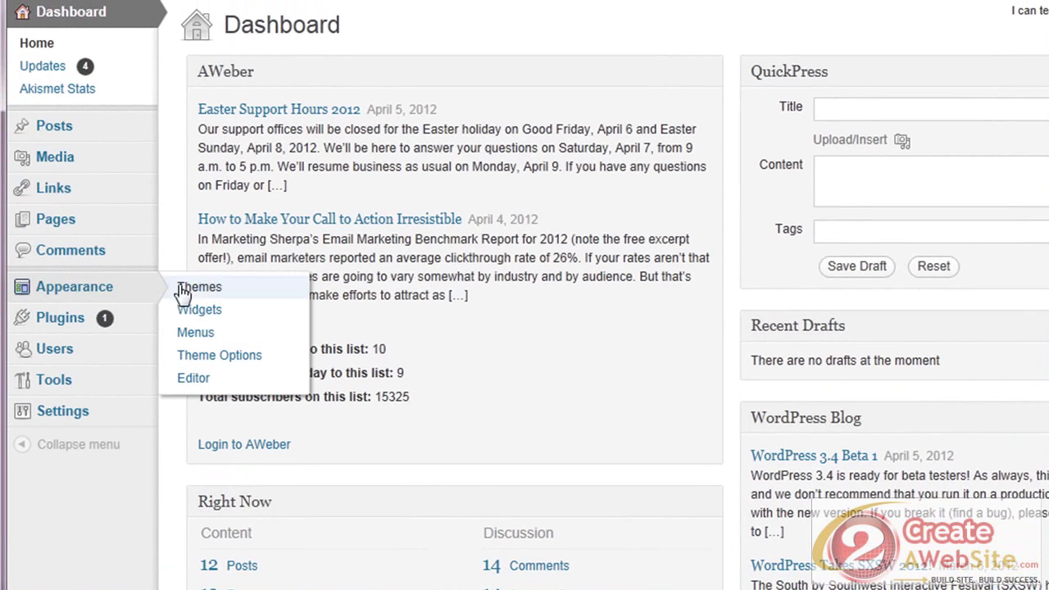
Open the Couple theme's style.css in the Appearance Editor and focus its code area
left_click(193, 381)
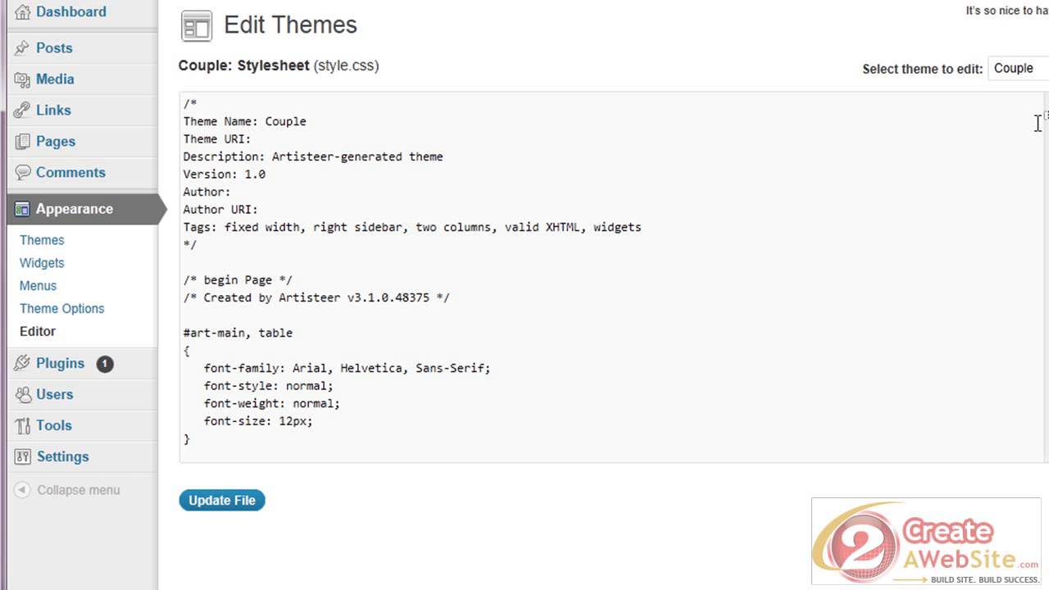
left_click(1046, 133)
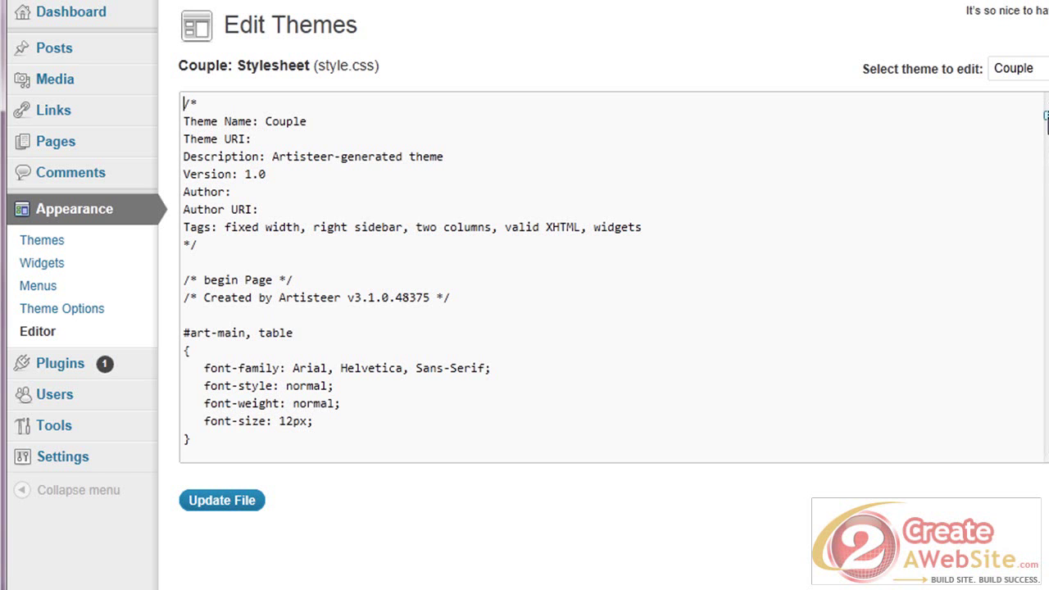
mouse_move(1047, 120)
left_mouse_down()
mouse_move(1045, 439)
mouse_move(1045, 115)
left_mouse_up()
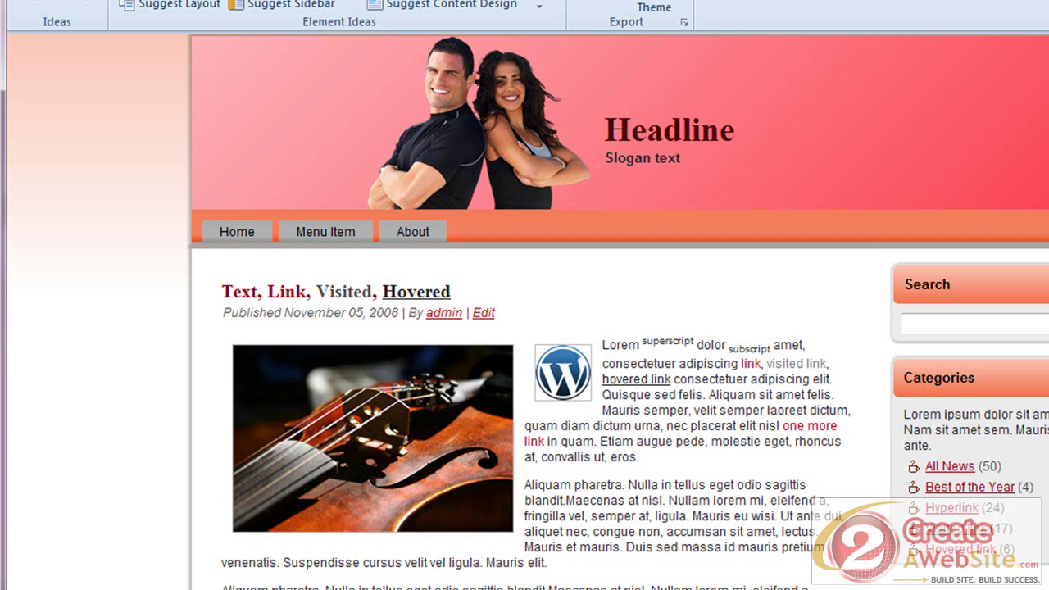
scroll(536, 312, "down", 10)
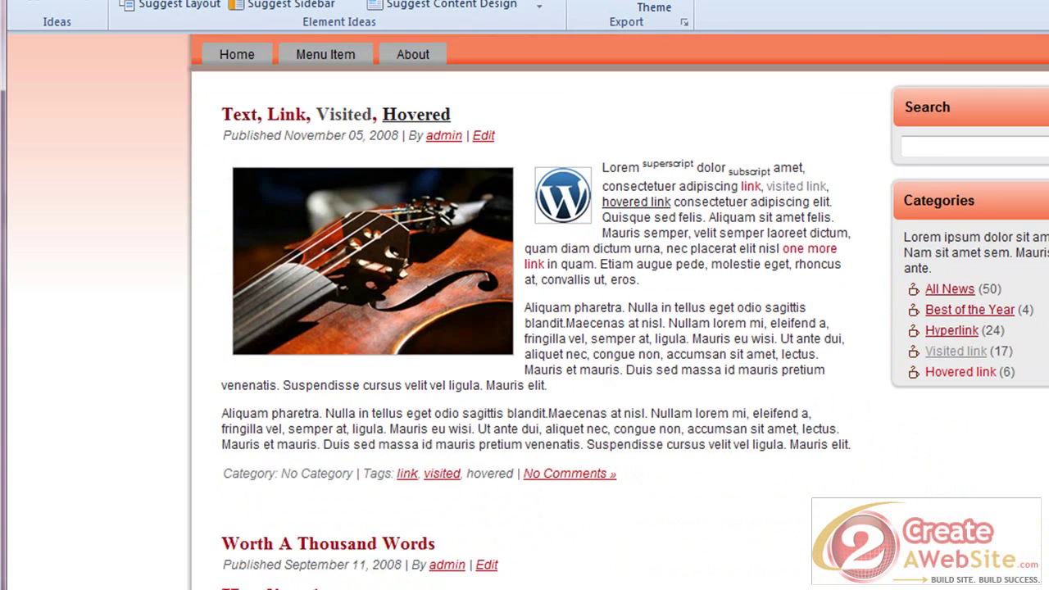
scroll(536, 311, "up", 9)
scroll(536, 311, "up", 2)
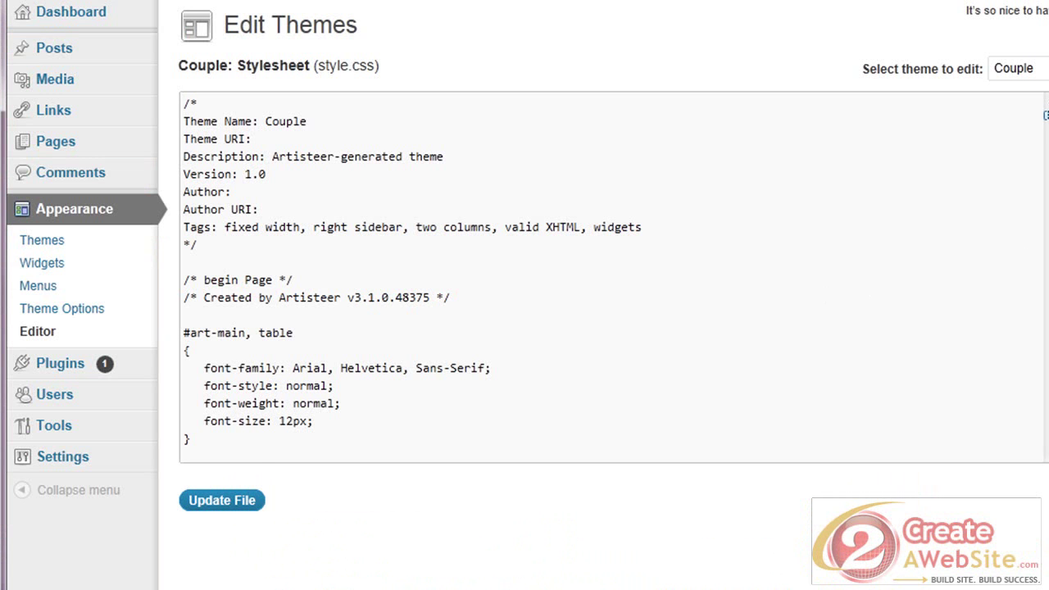
Scroll through style.css's link and heading rules, then bring up the live Flowers Are Us site
scroll(352, 279, "down", 10)
scroll(437, 208, "down", 6)
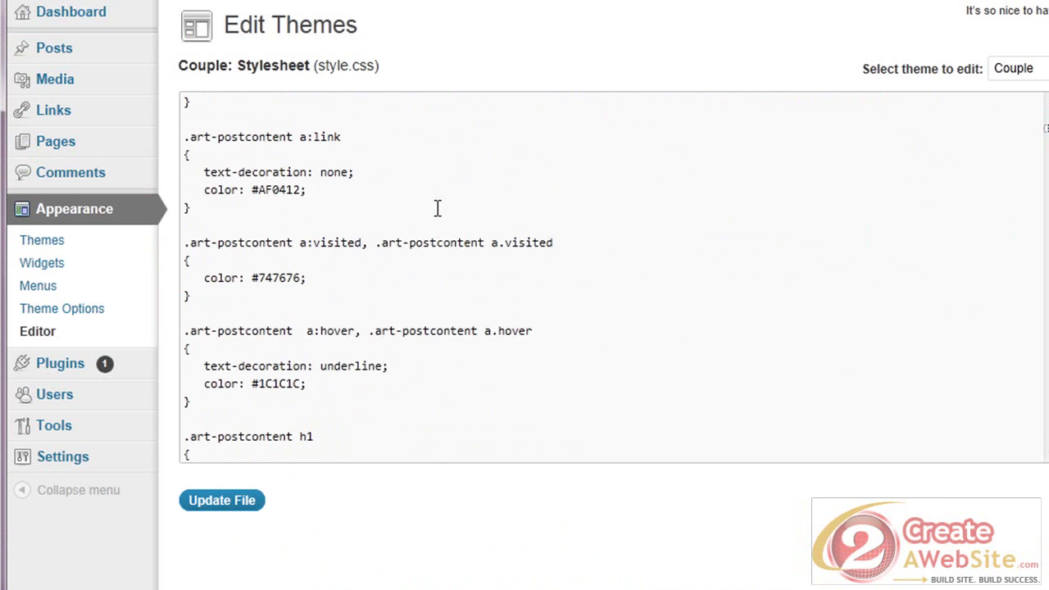
scroll(438, 208, "down", 8)
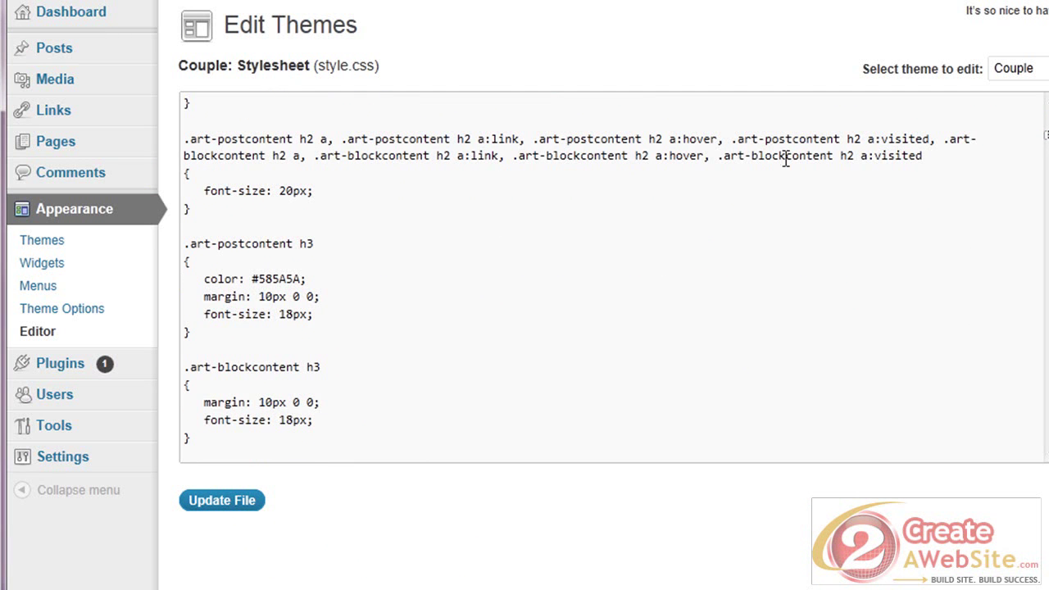
left_click_drag(1043, 143, 1045, 115)
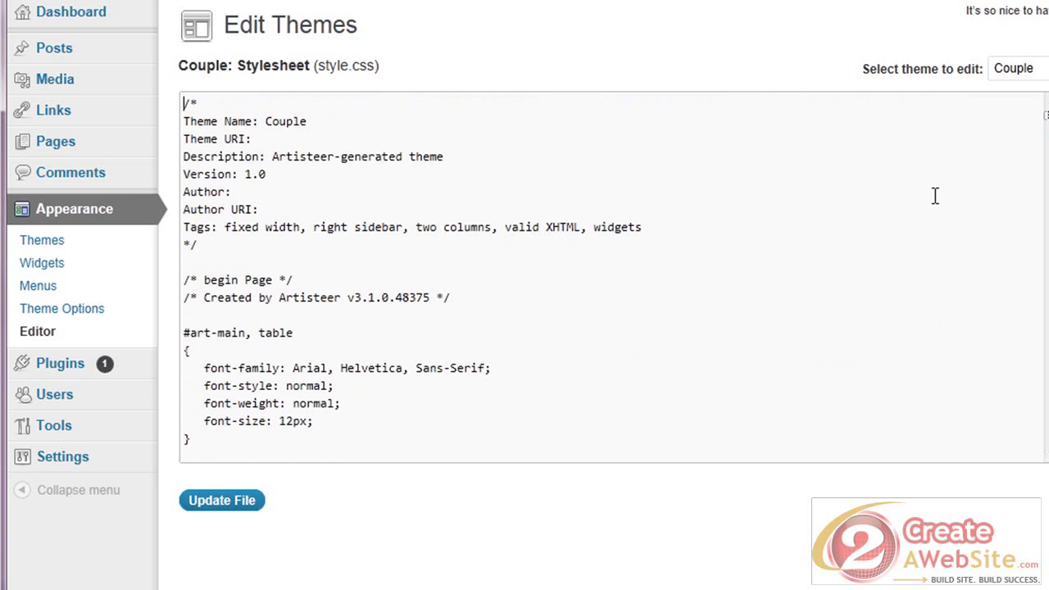
left_click_drag(1045, 121, 1045, 439)
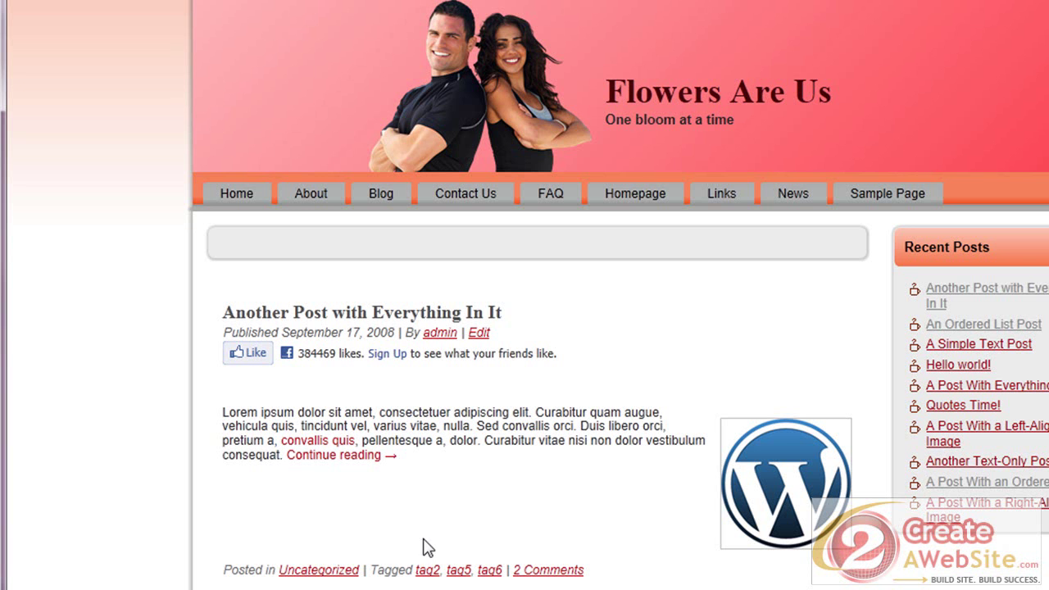
scroll(533, 295, "down", 8)
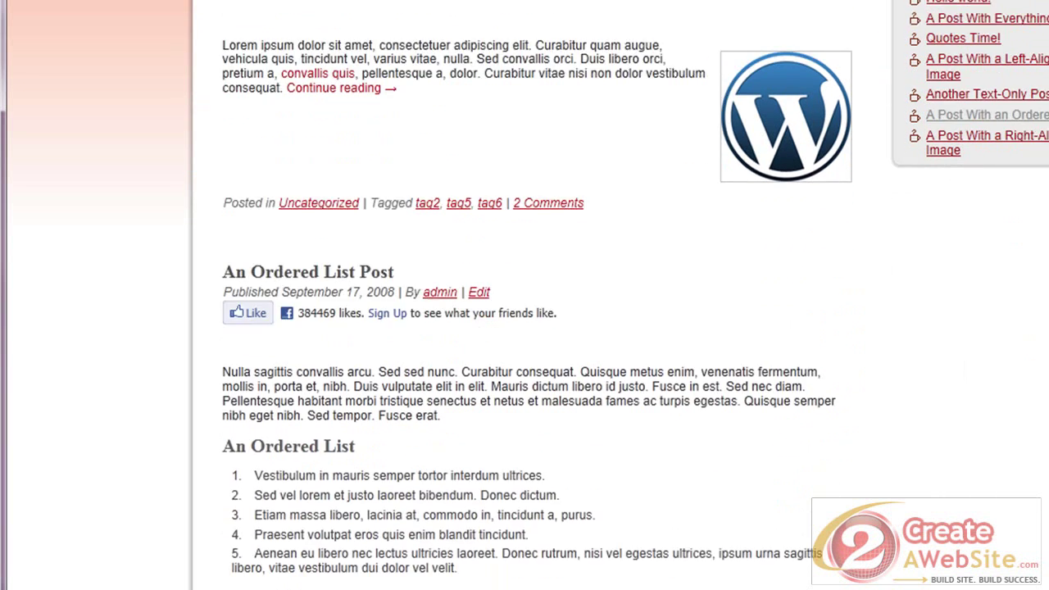
scroll(532, 295, "down", 12)
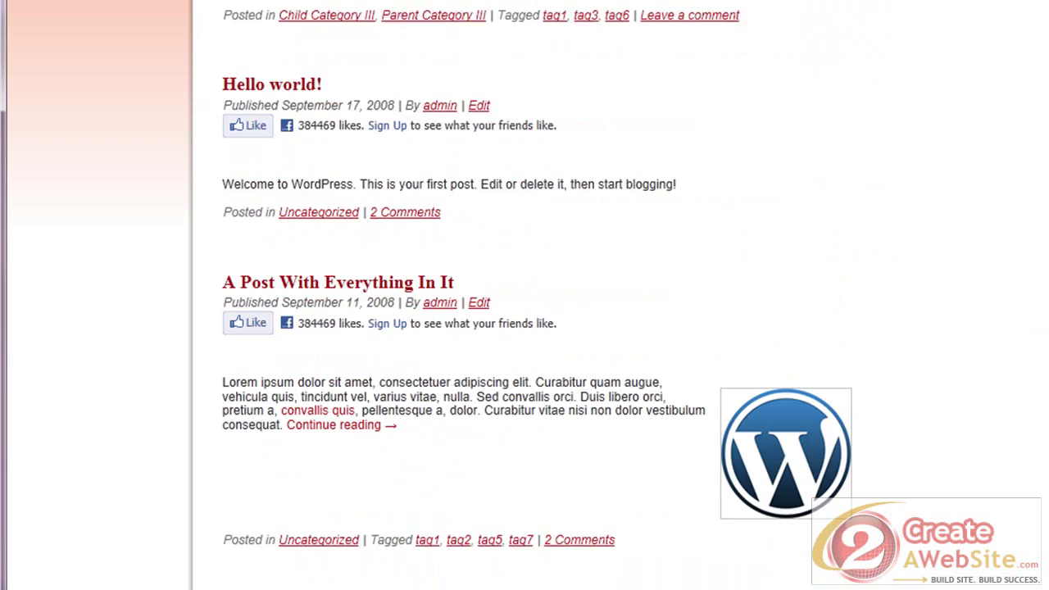
scroll(533, 295, "up", 15)
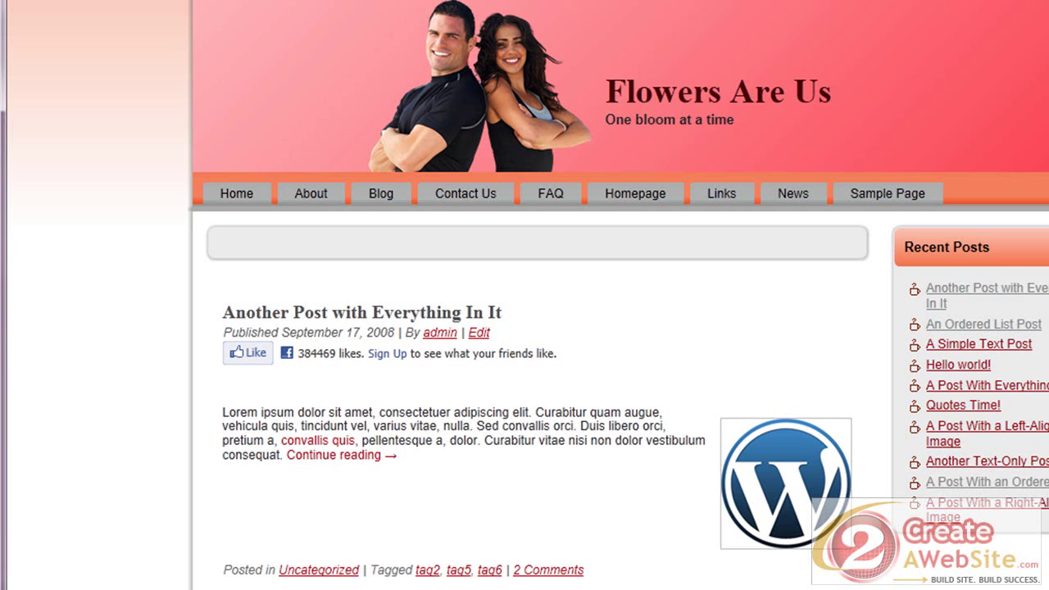
scroll(525, 328, "down", 10)
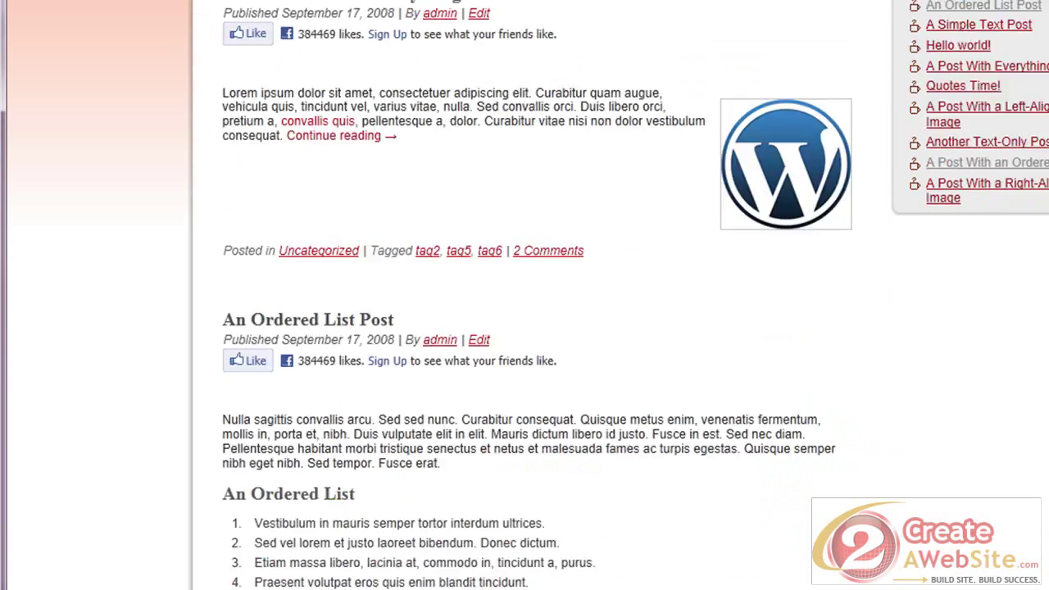
scroll(524, 327, "up", 10)
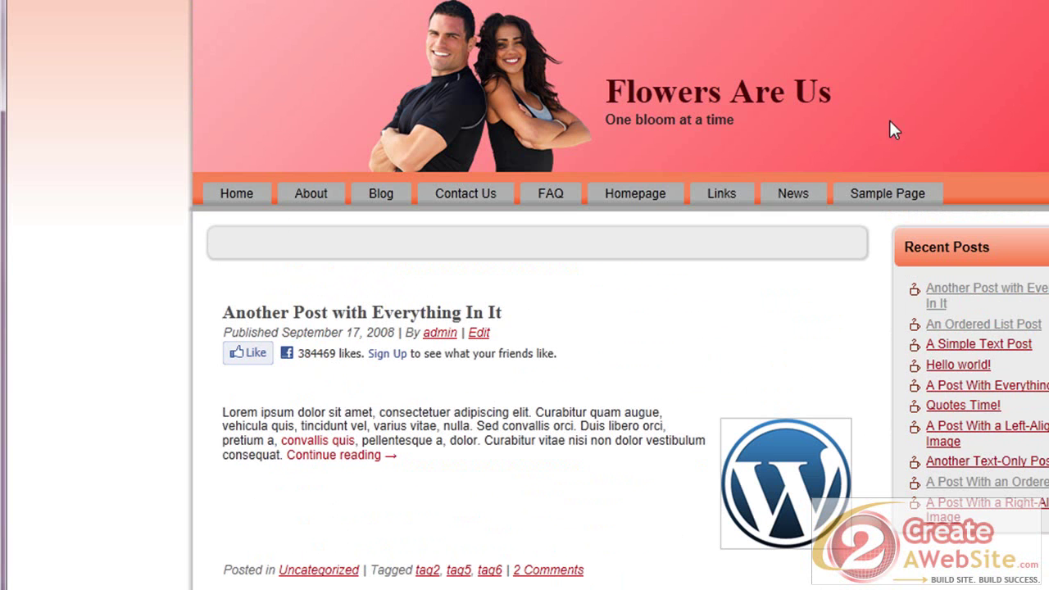
scroll(890, 128, "down", 7)
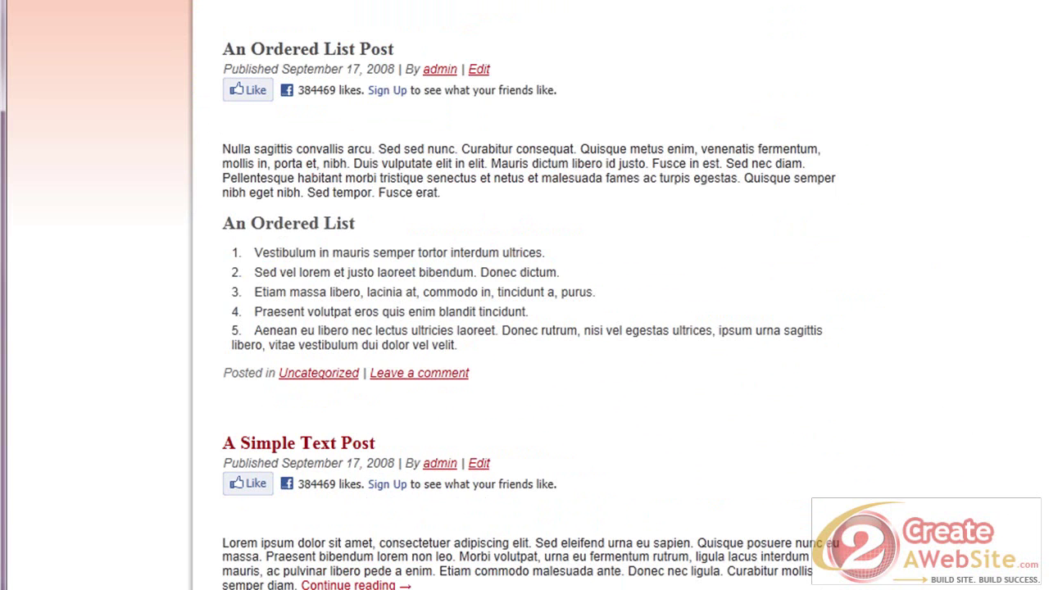
scroll(525, 327, "down", 10)
scroll(524, 328, "up", 15)
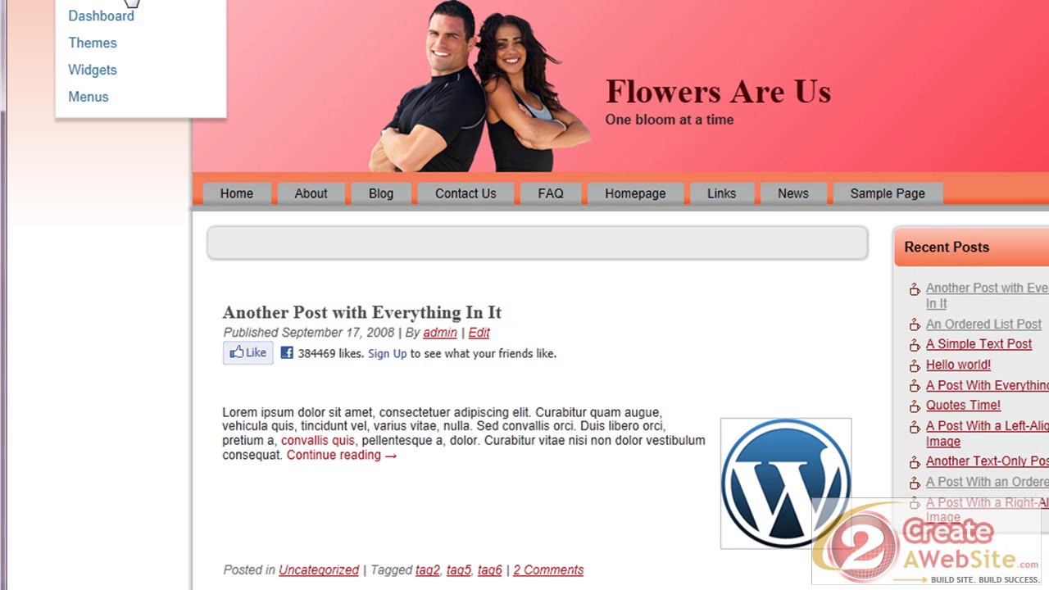
left_click(129, 7)
mouse_move(86, 291)
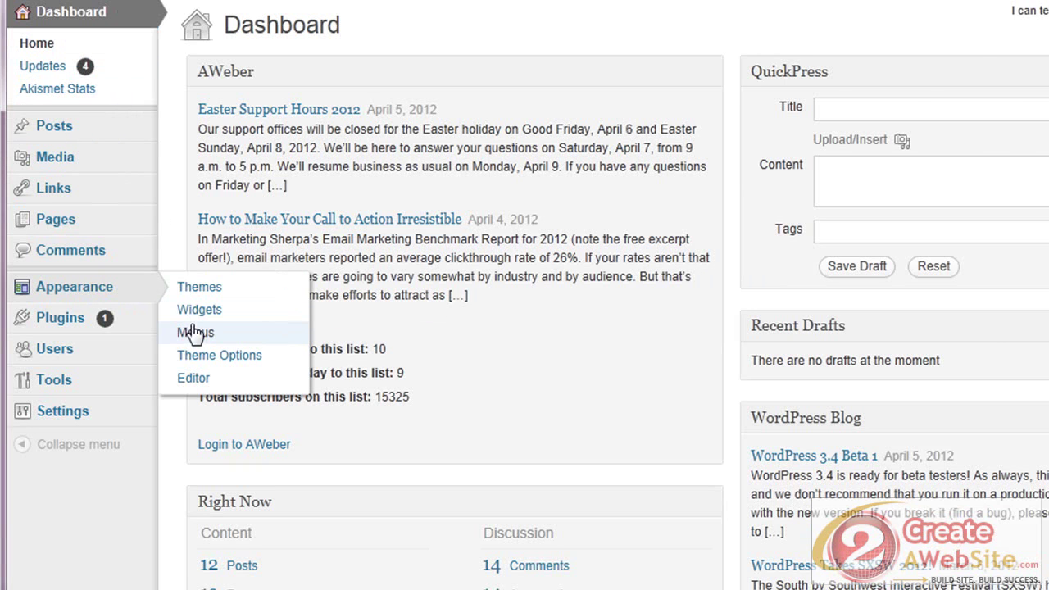
left_click(230, 314)
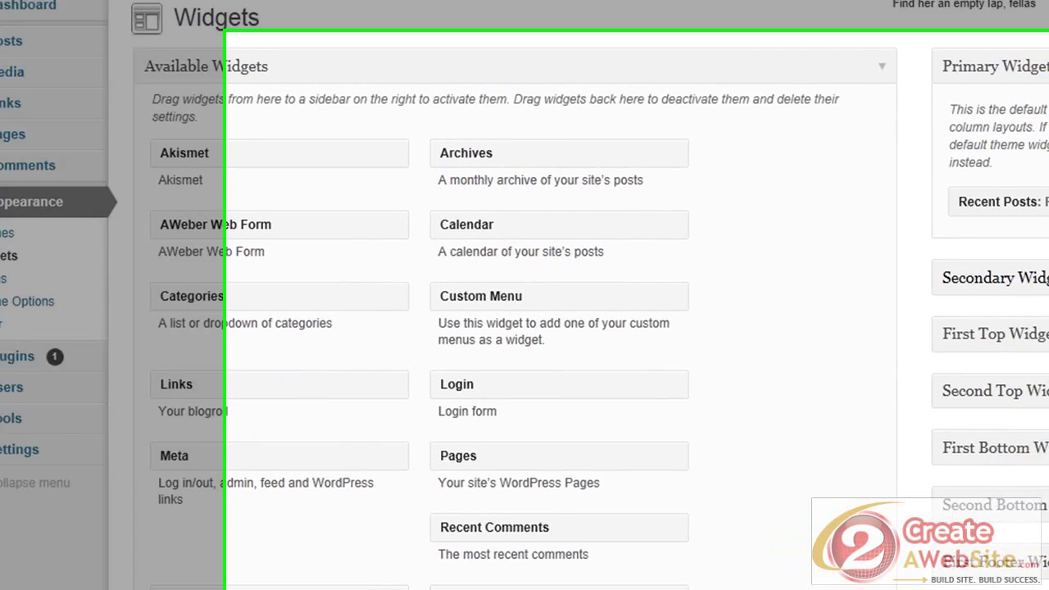
left_click(1048, 278)
left_click(1048, 403)
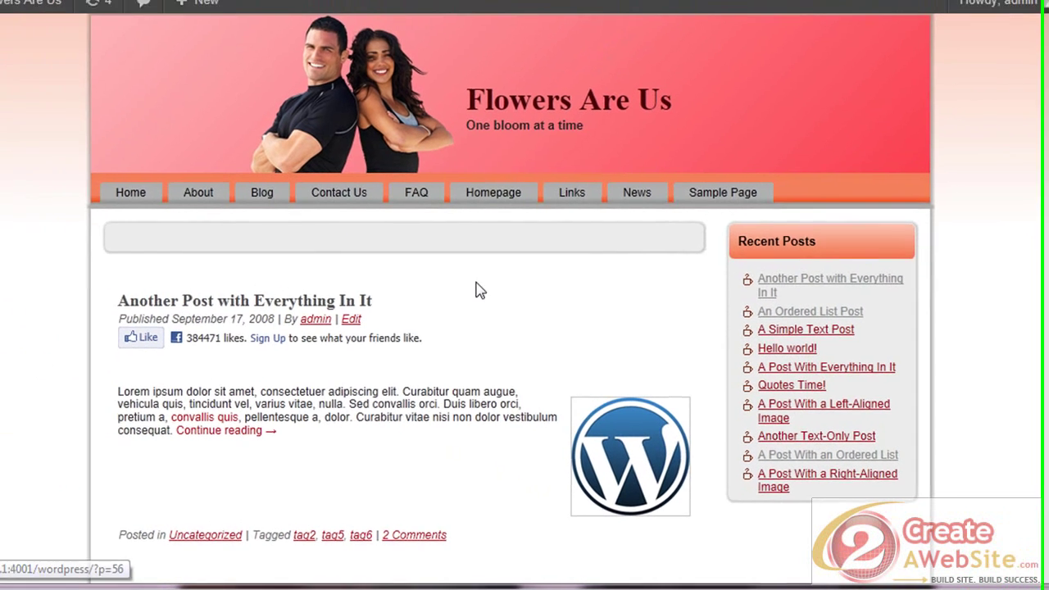
scroll(486, 330, "down", 6)
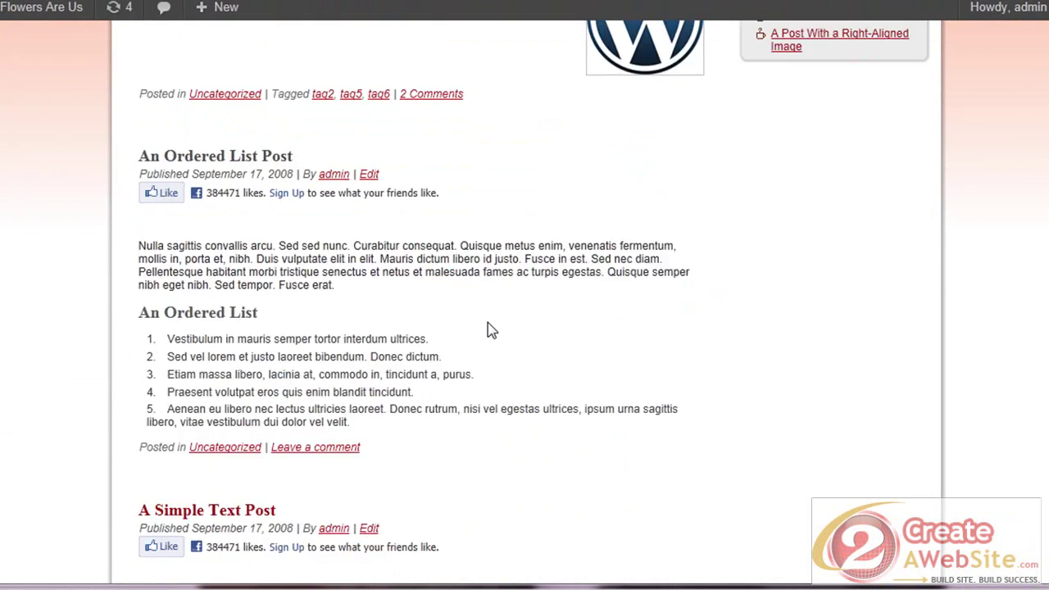
scroll(486, 330, "up", 7)
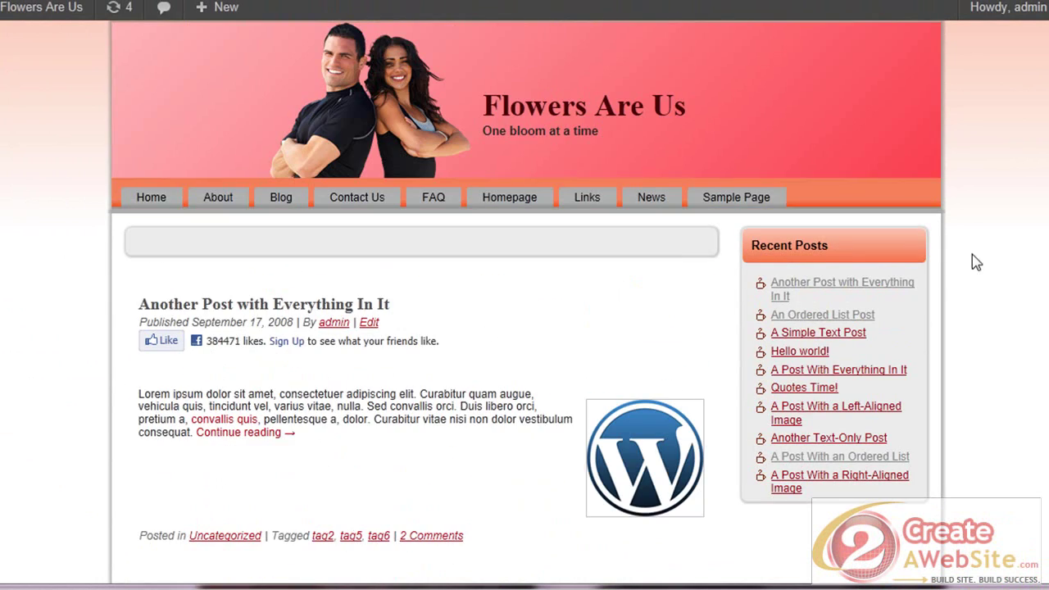
scroll(527, 302, "down", 5)
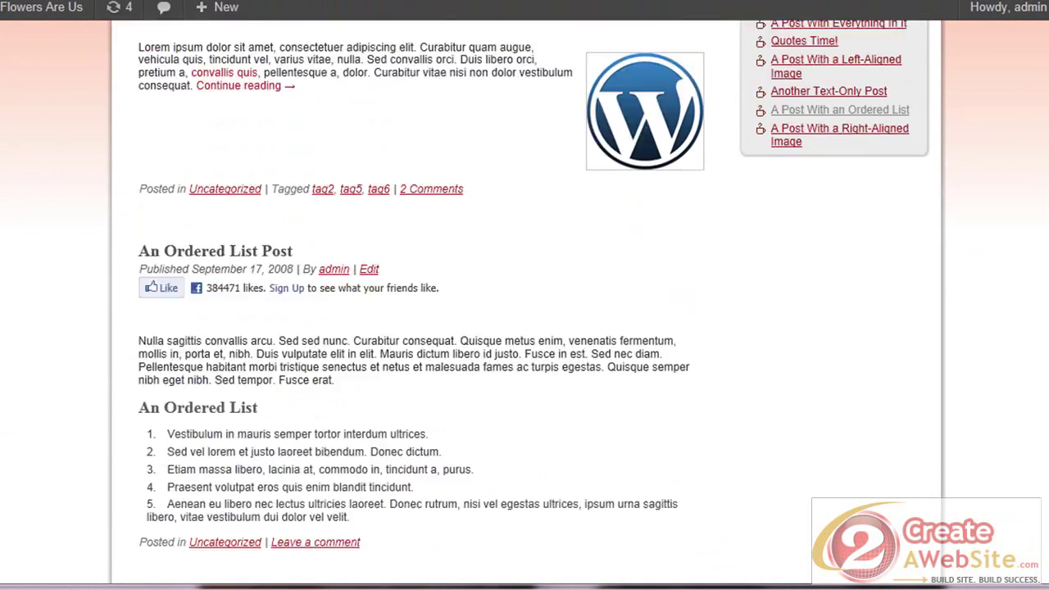
scroll(527, 302, "up", 5)
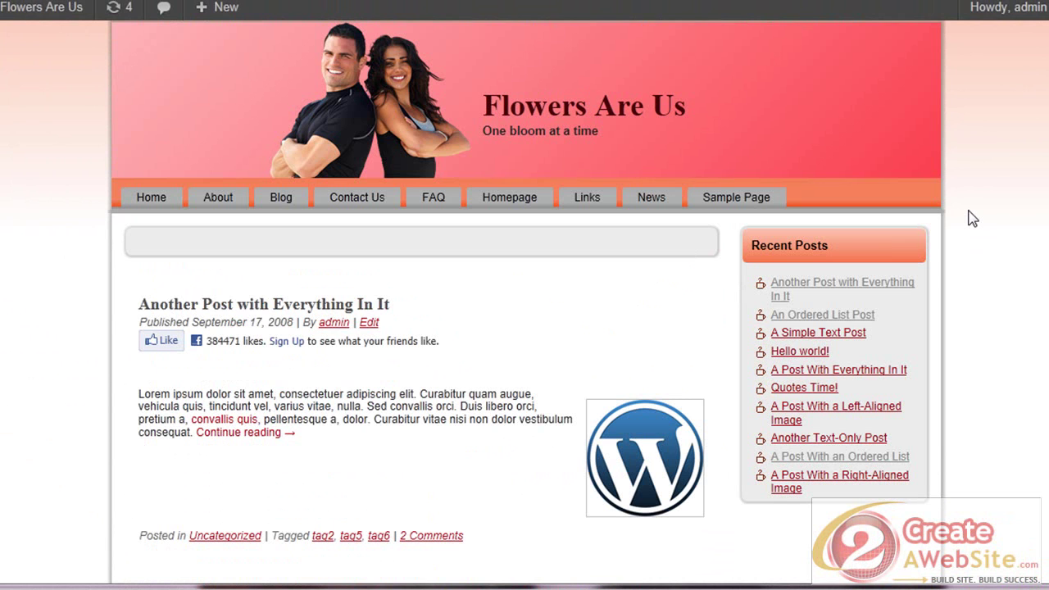